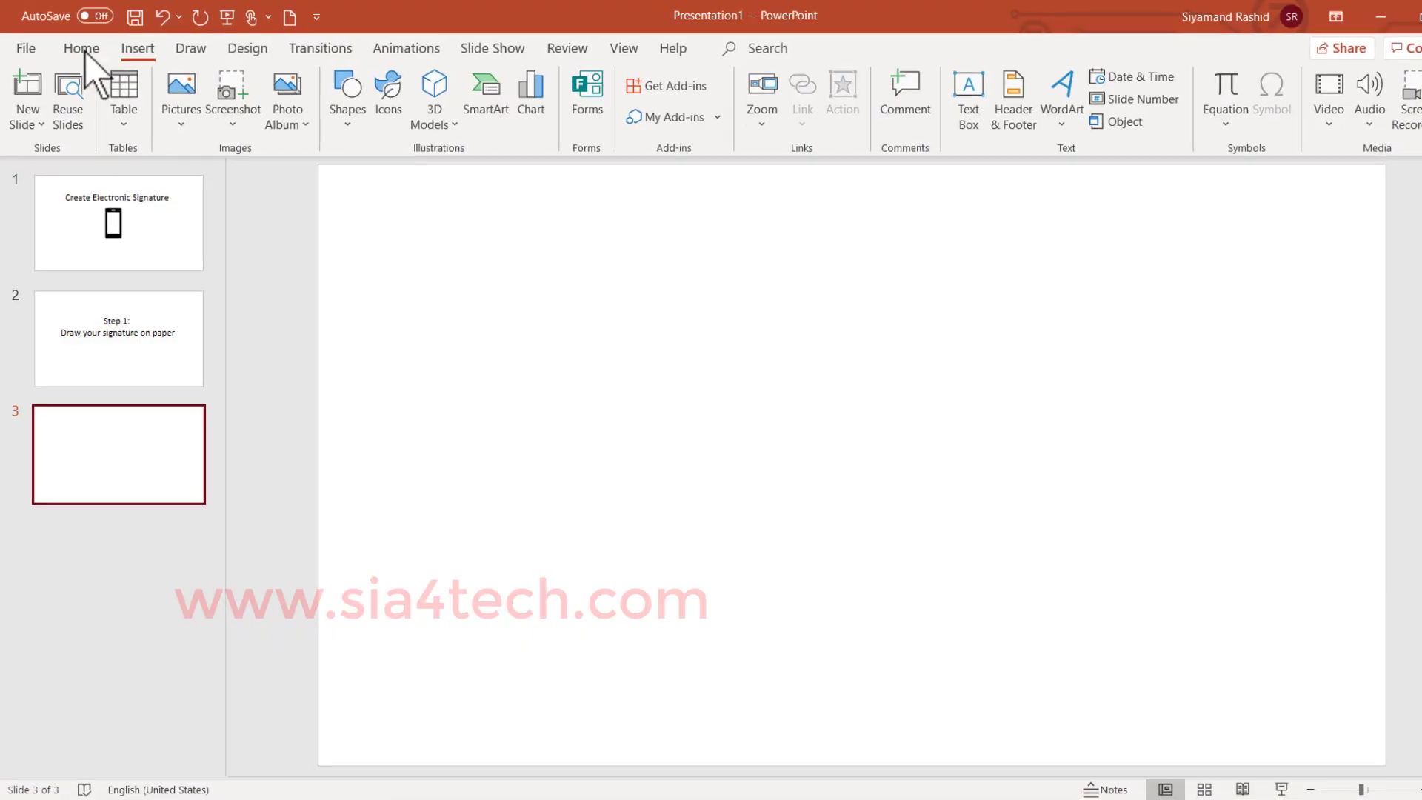
left_click(85, 50)
left_click(141, 49)
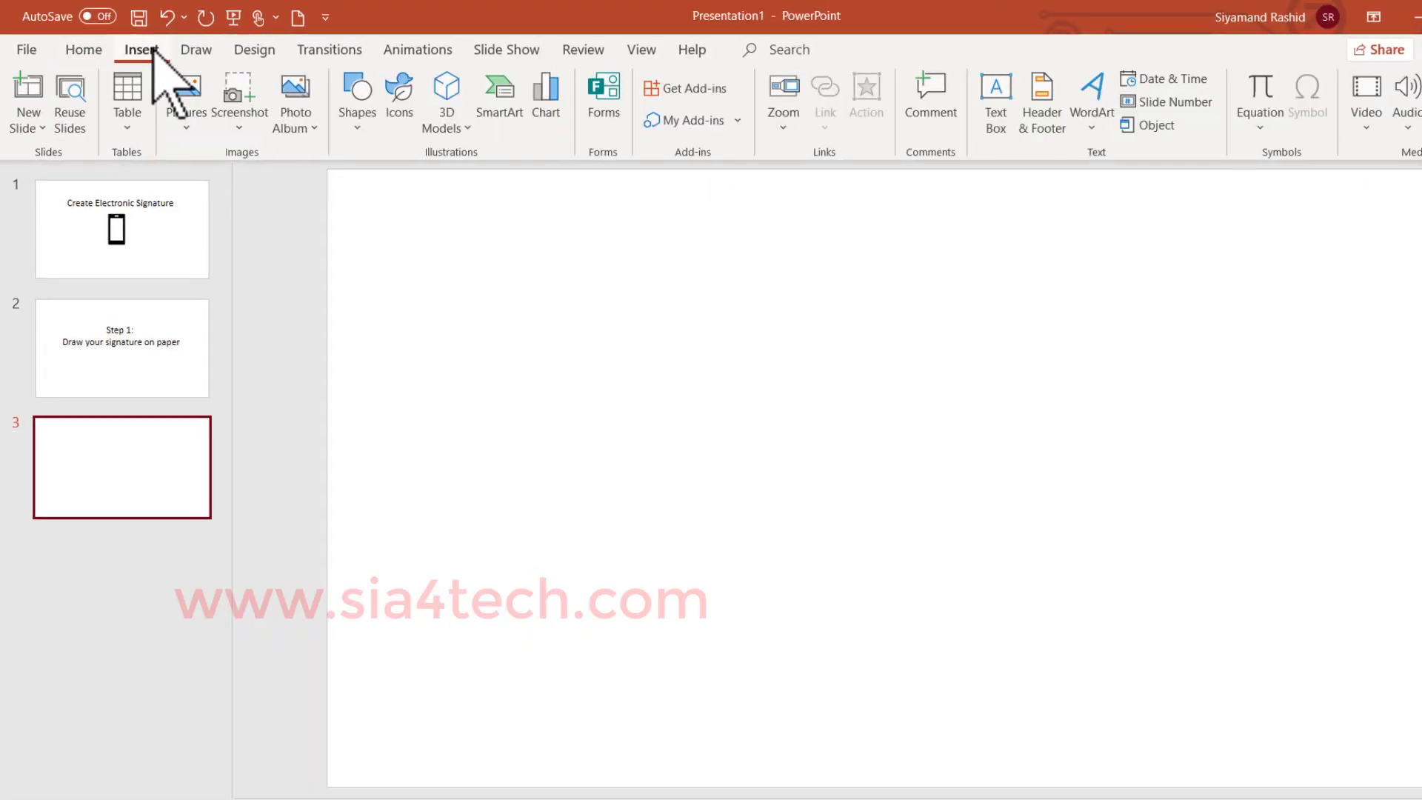
left_click(182, 106)
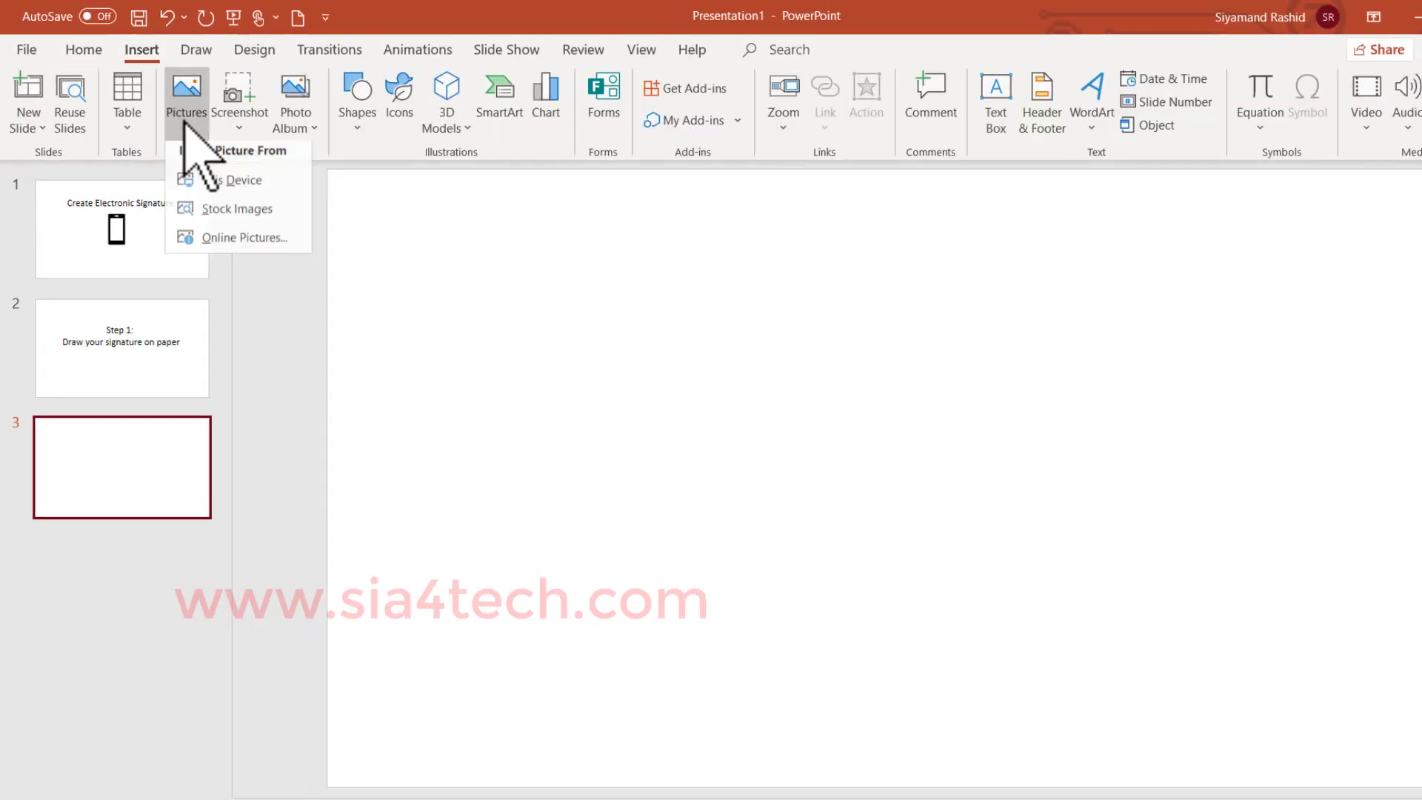
left_click(227, 188)
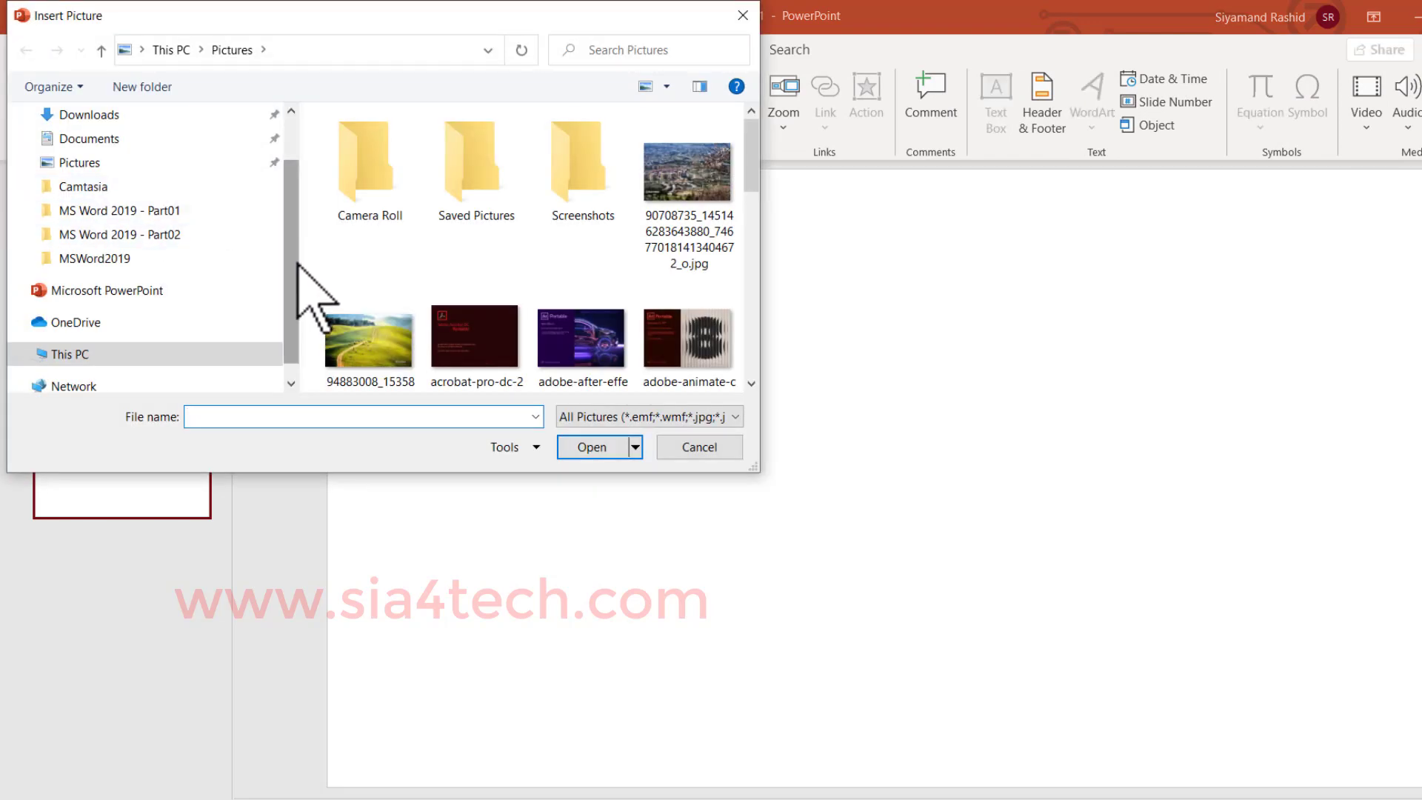
left_click(89, 114)
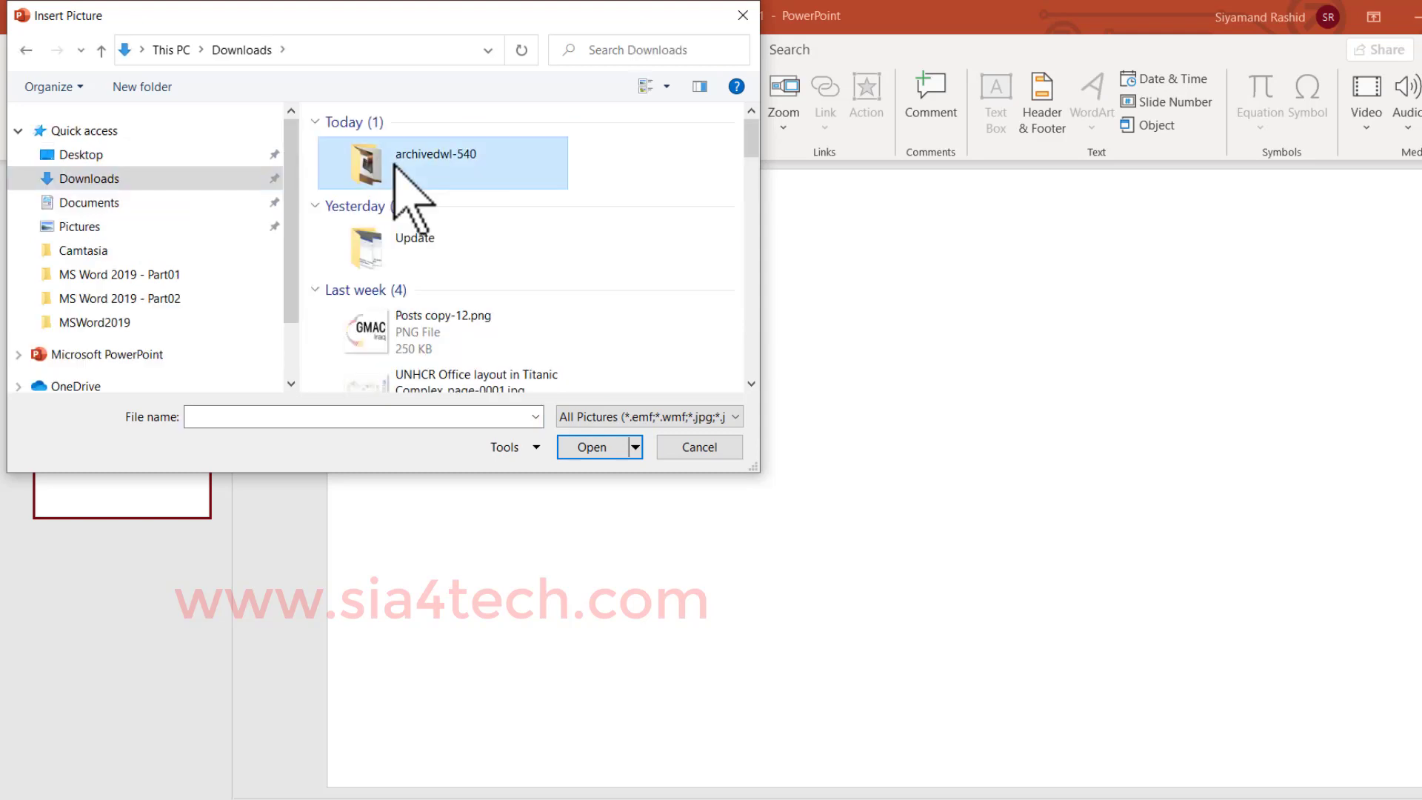
double_click(397, 185)
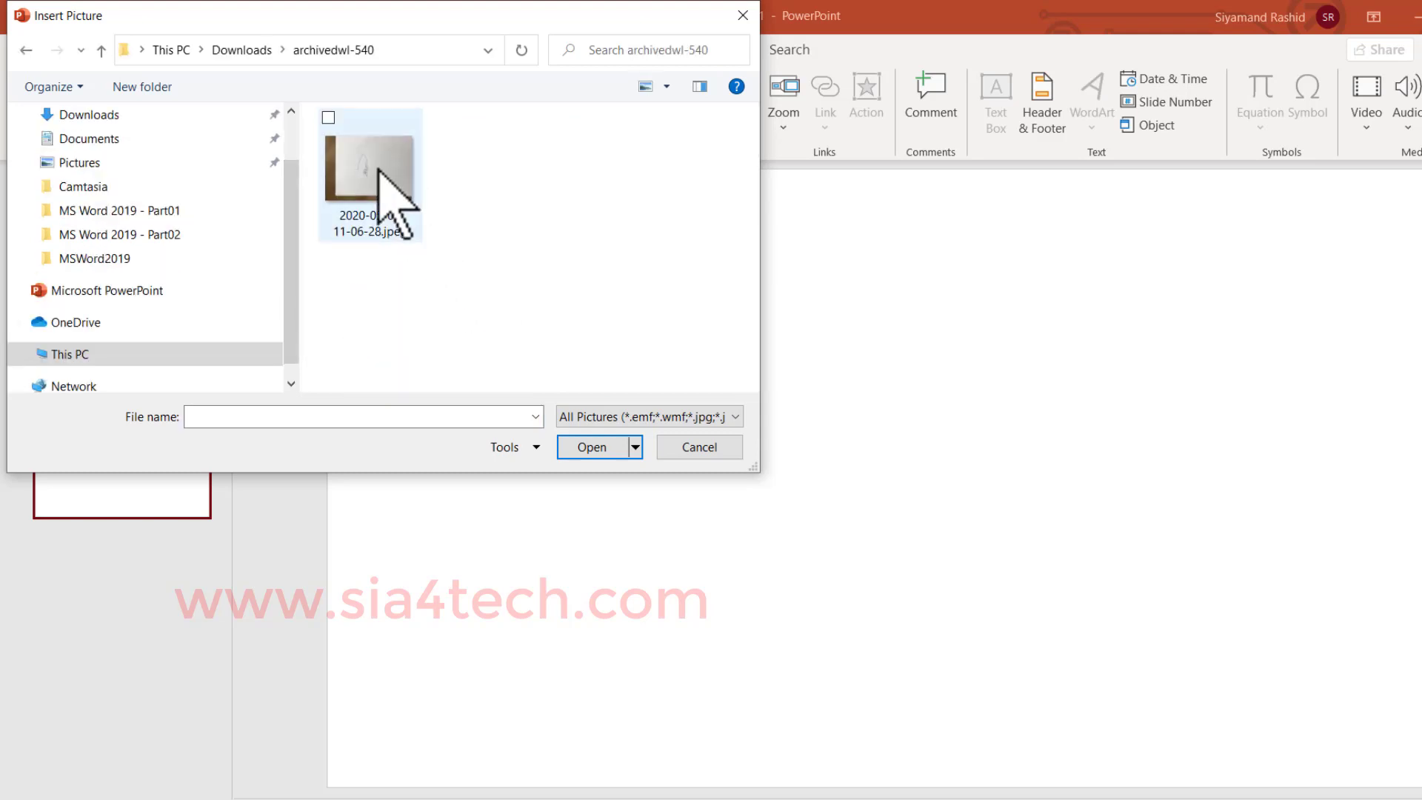
left_click(667, 87)
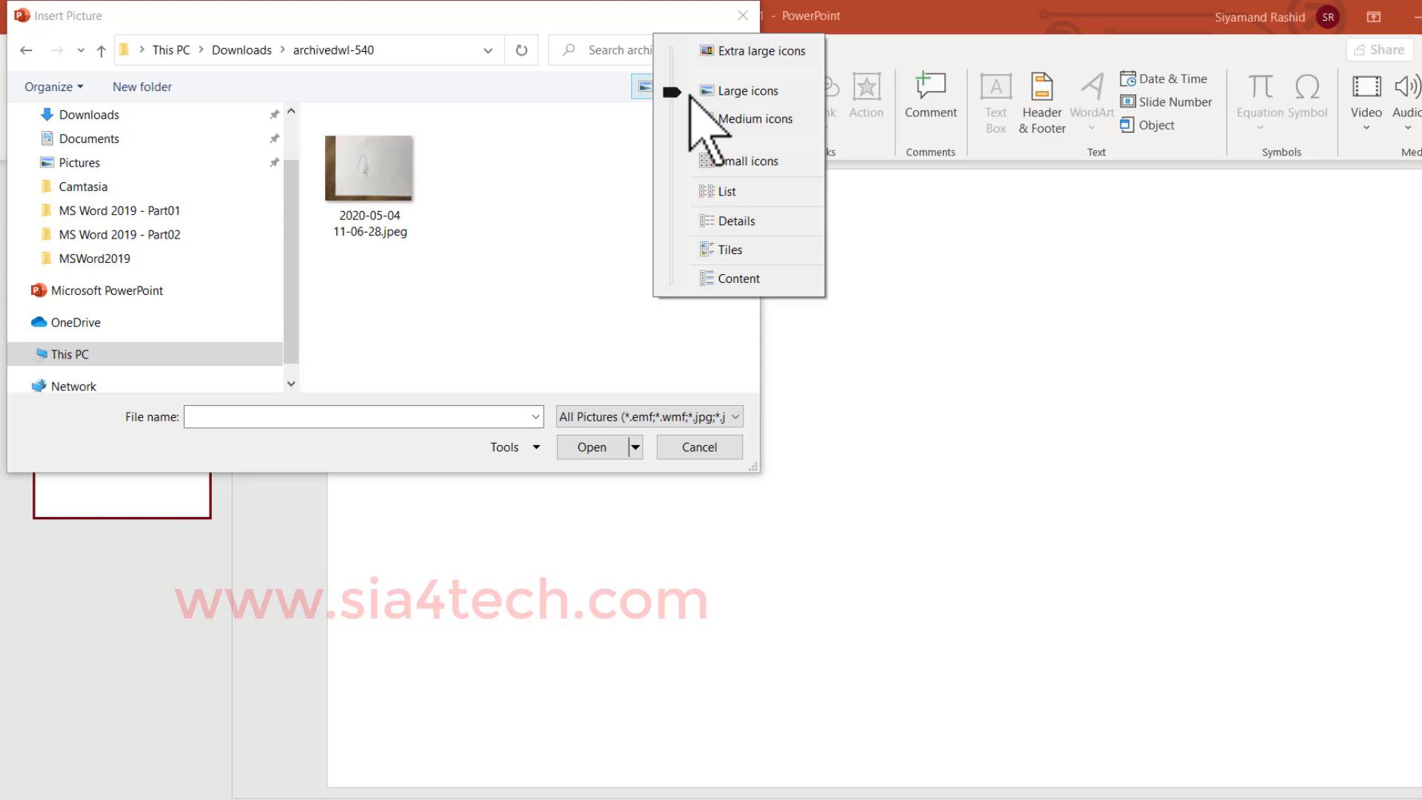
left_click(722, 50)
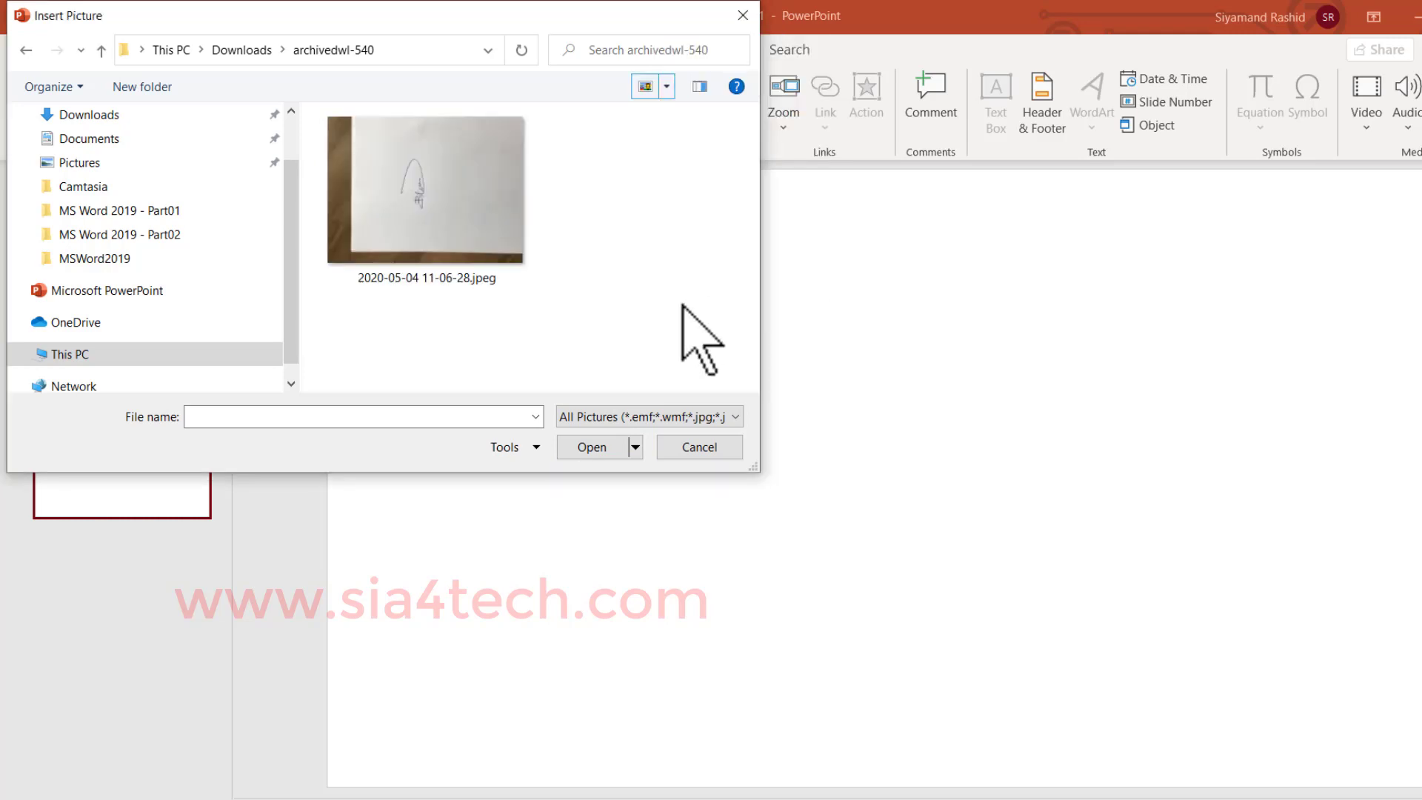
left_click(499, 216)
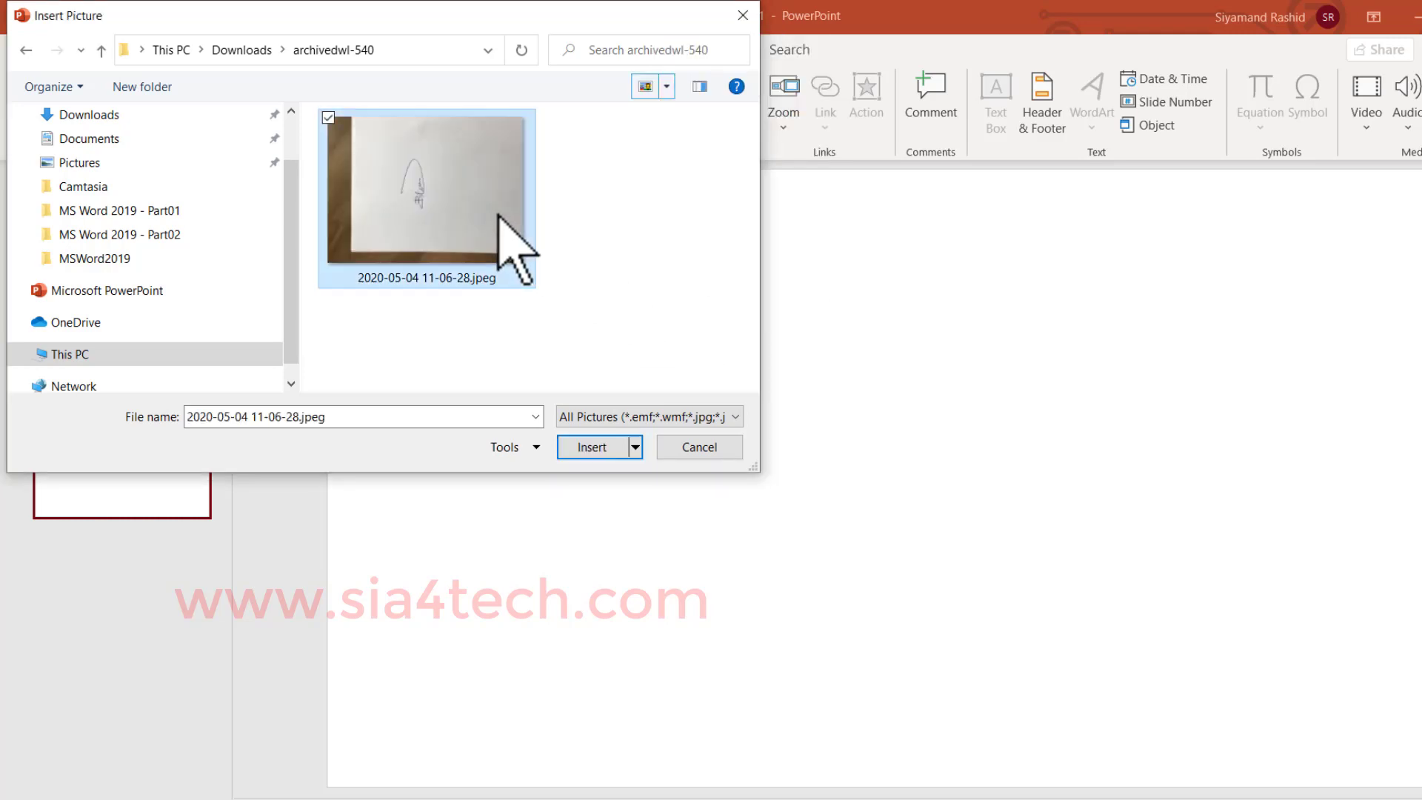
left_click(600, 448)
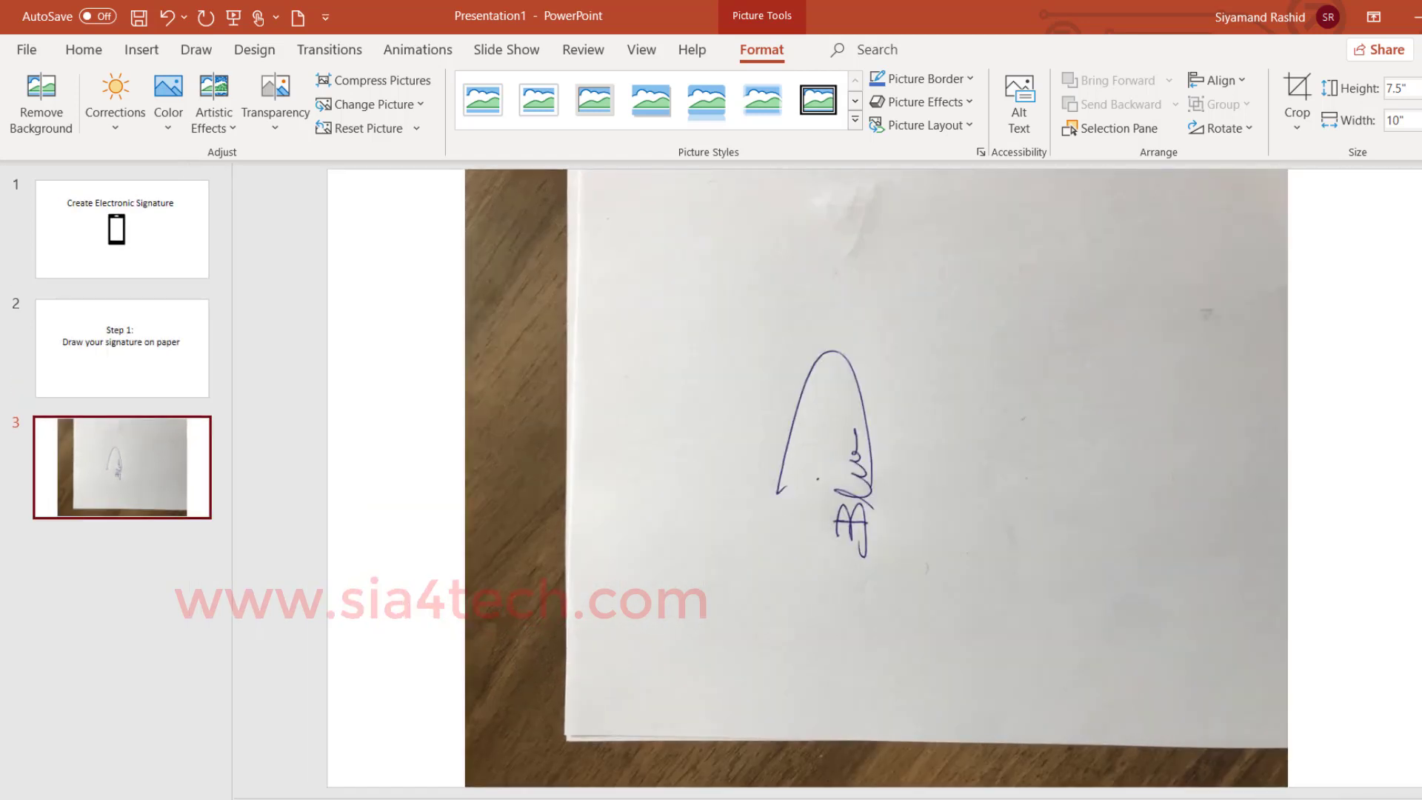
Step: Crop the photo tightly around the handwritten signature
left_click(989, 345)
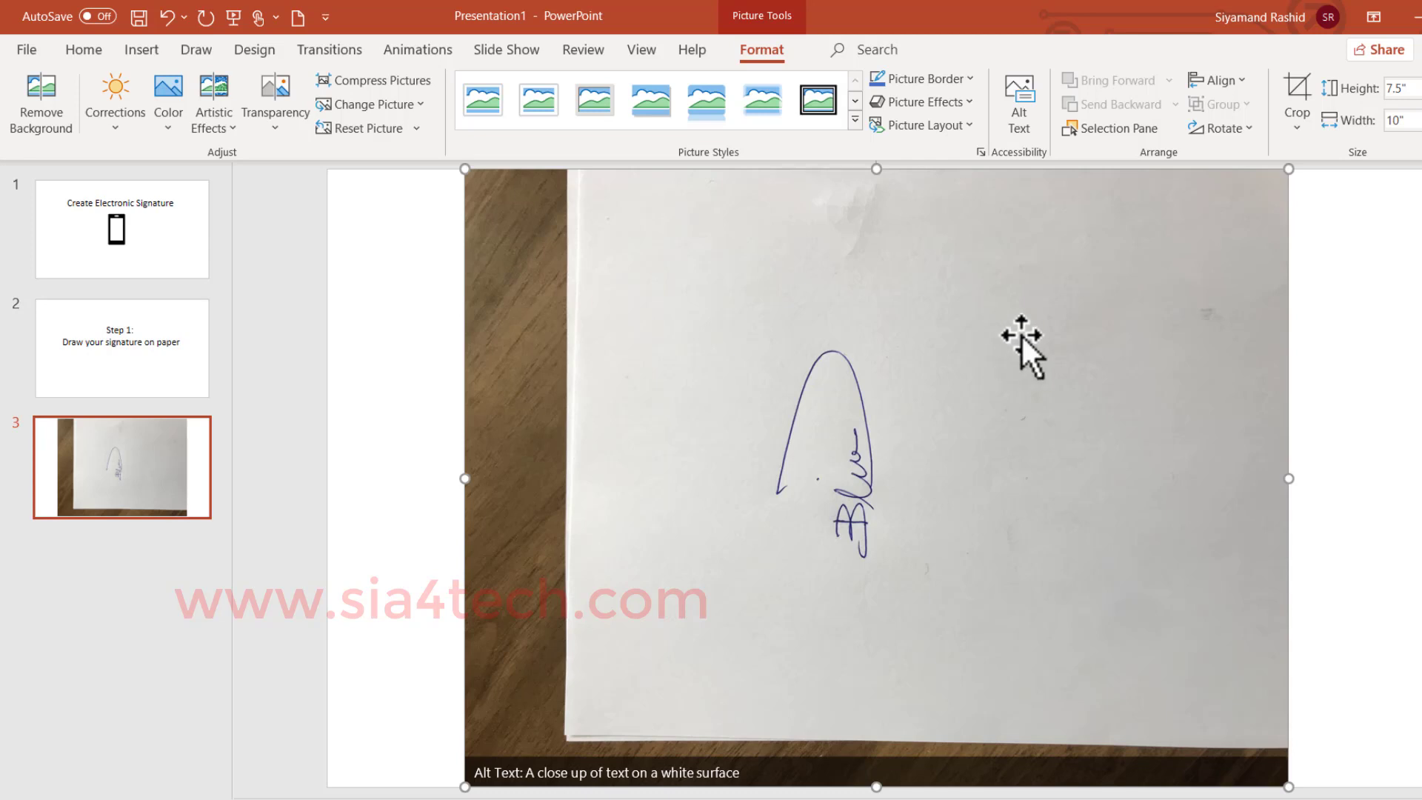
left_click(1304, 88)
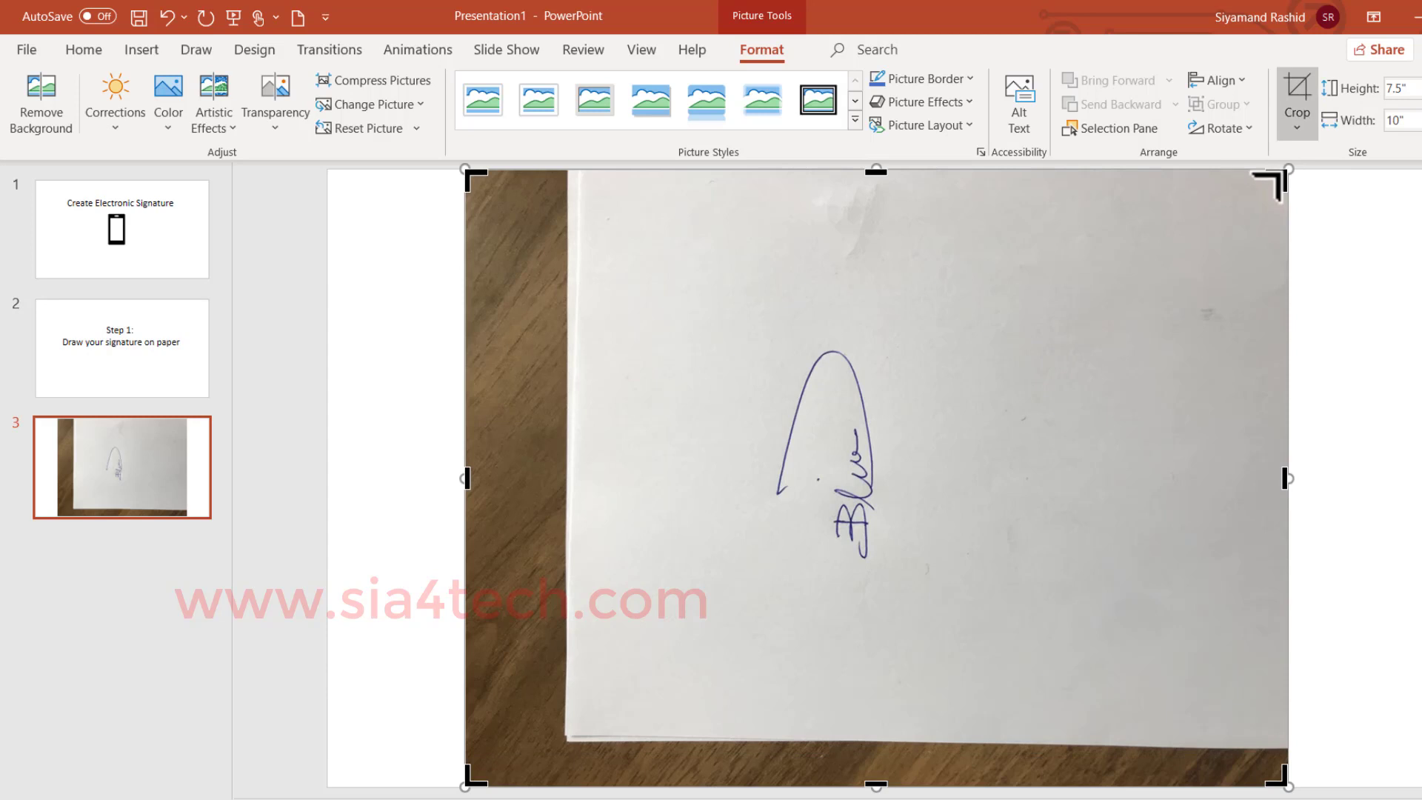
left_click_drag(1282, 177, 930, 331)
left_click_drag(466, 785, 472, 779)
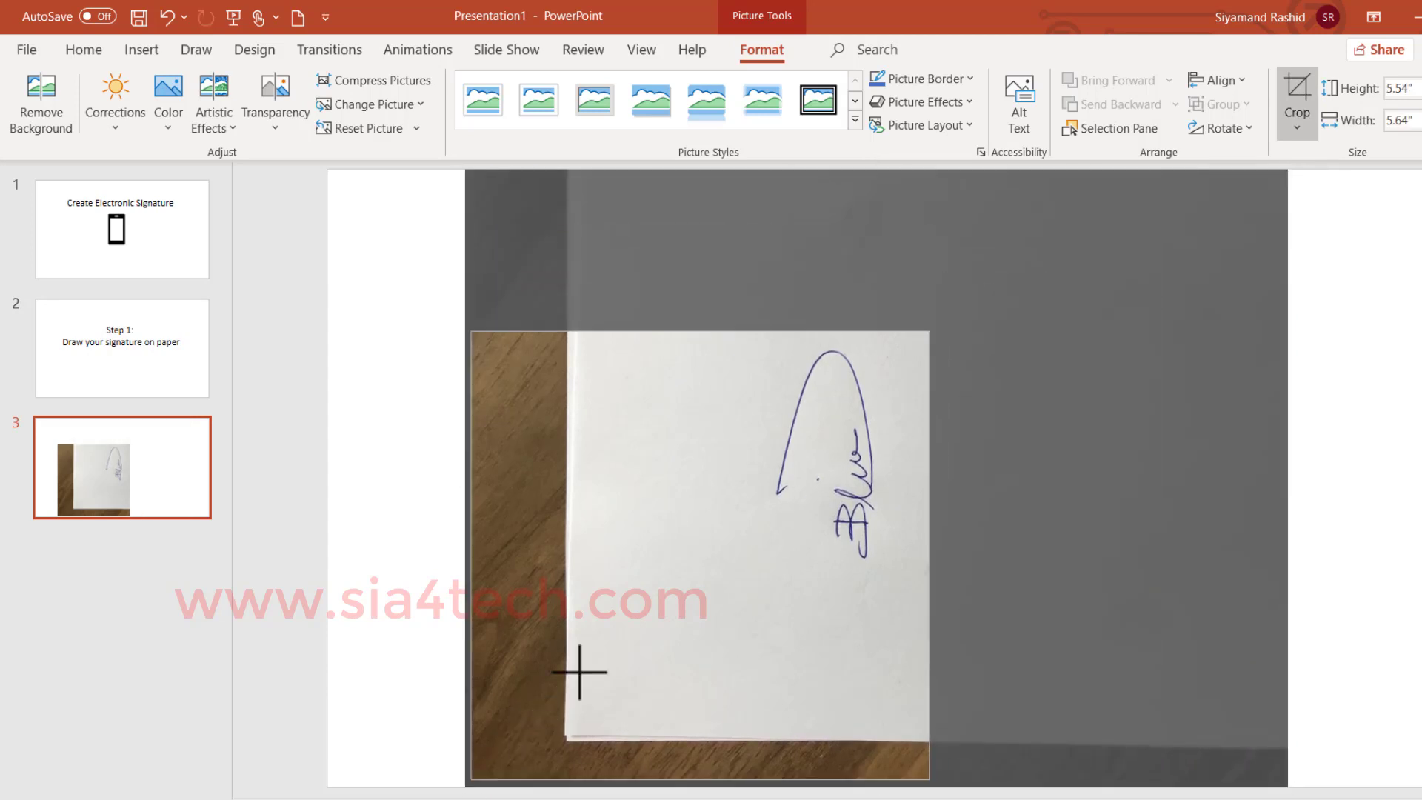
mouse_move(580, 672)
left_mouse_down()
mouse_move(689, 606)
mouse_move(744, 599)
left_mouse_up()
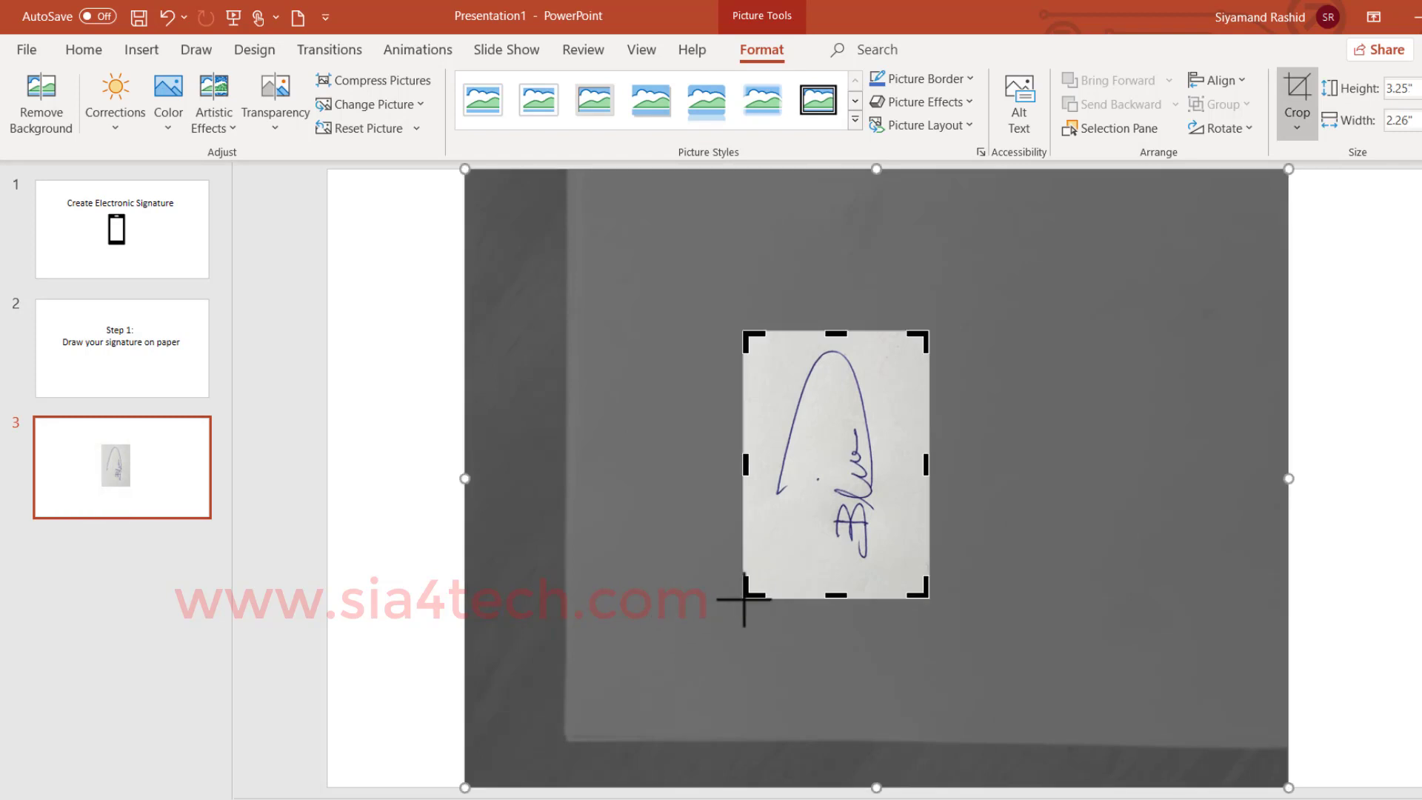
left_click(414, 508)
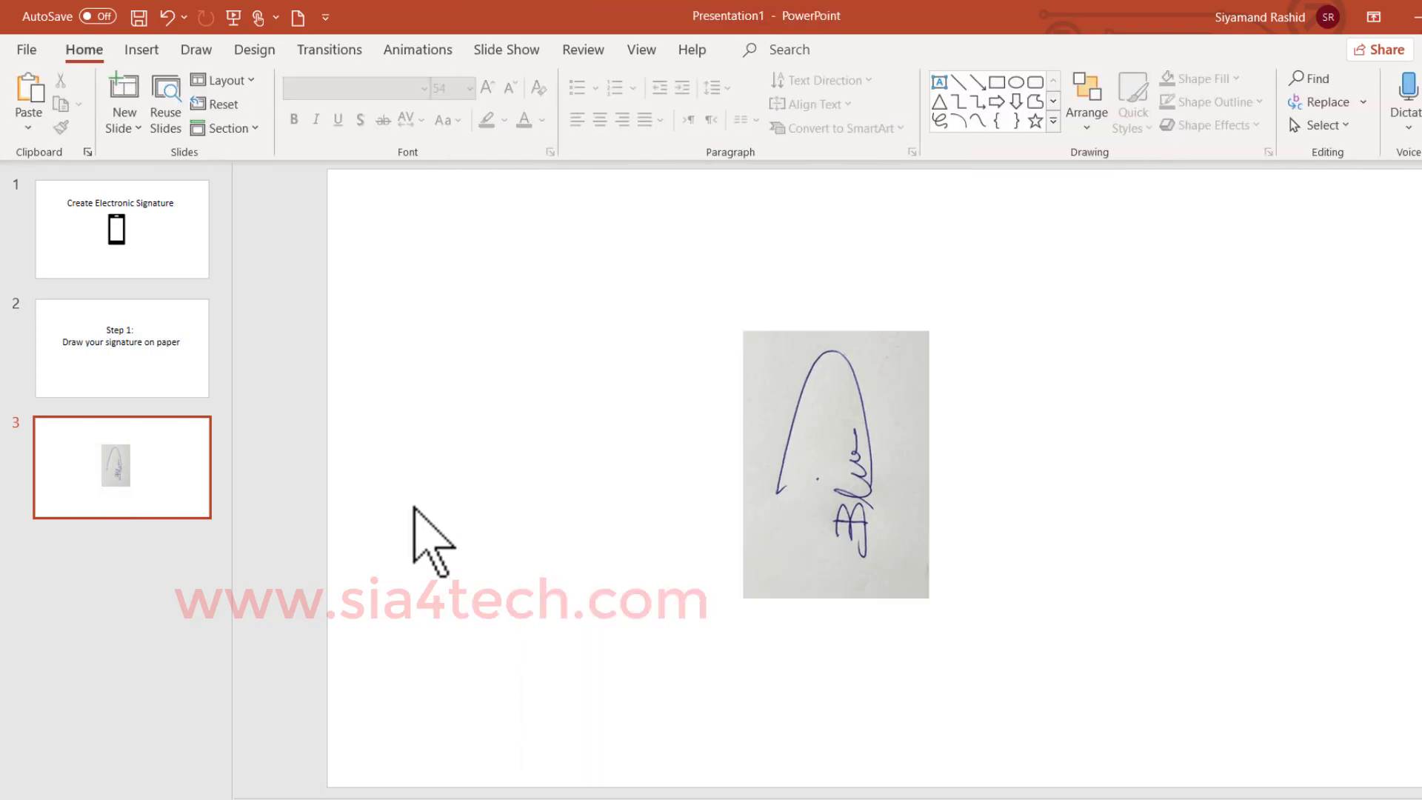
Step: Rotate the cropped signature 90° to read horizontally and start Remove Background
left_click(839, 467)
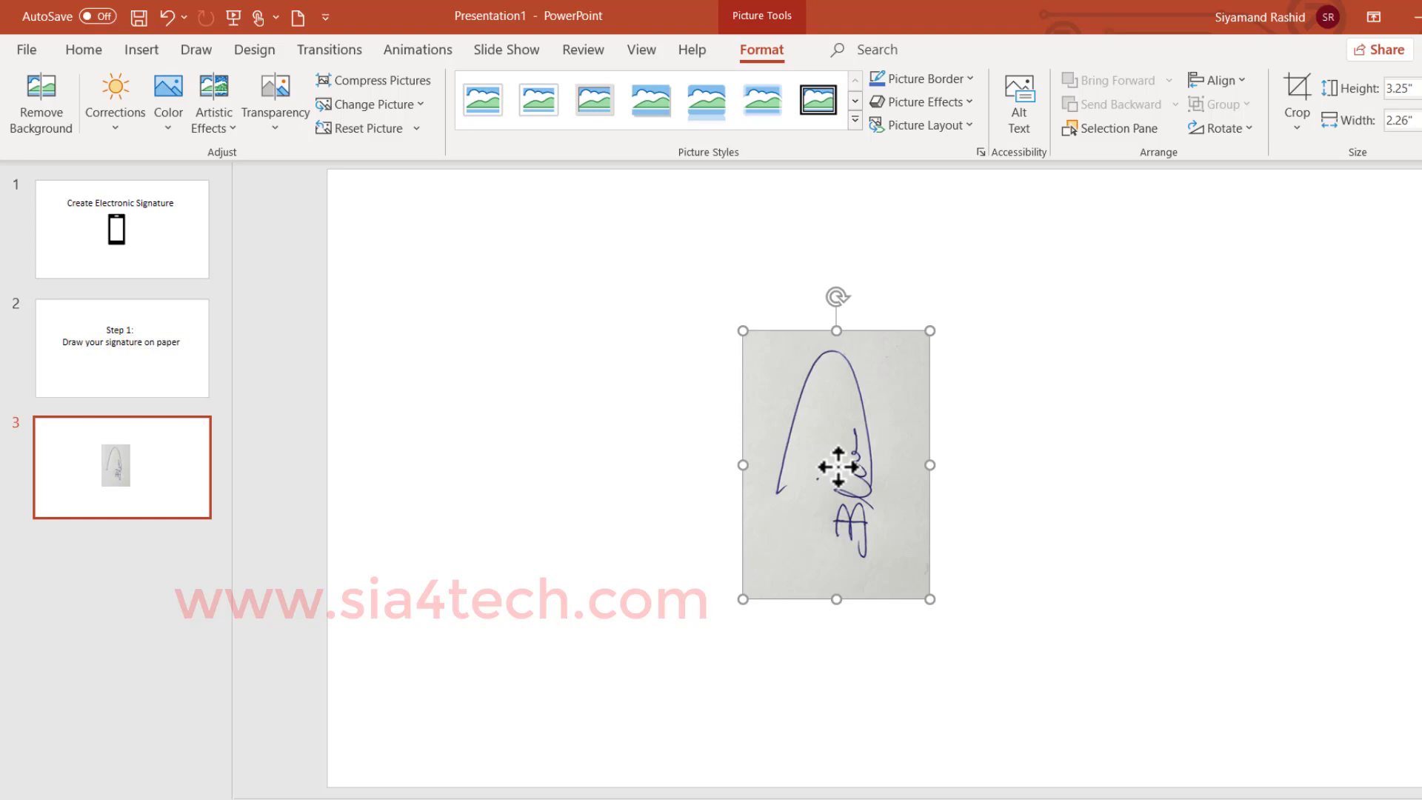
mouse_move(837, 297)
left_mouse_down()
mouse_move(870, 301)
mouse_move(975, 435)
mouse_move(976, 474)
left_mouse_up()
left_click(1066, 527)
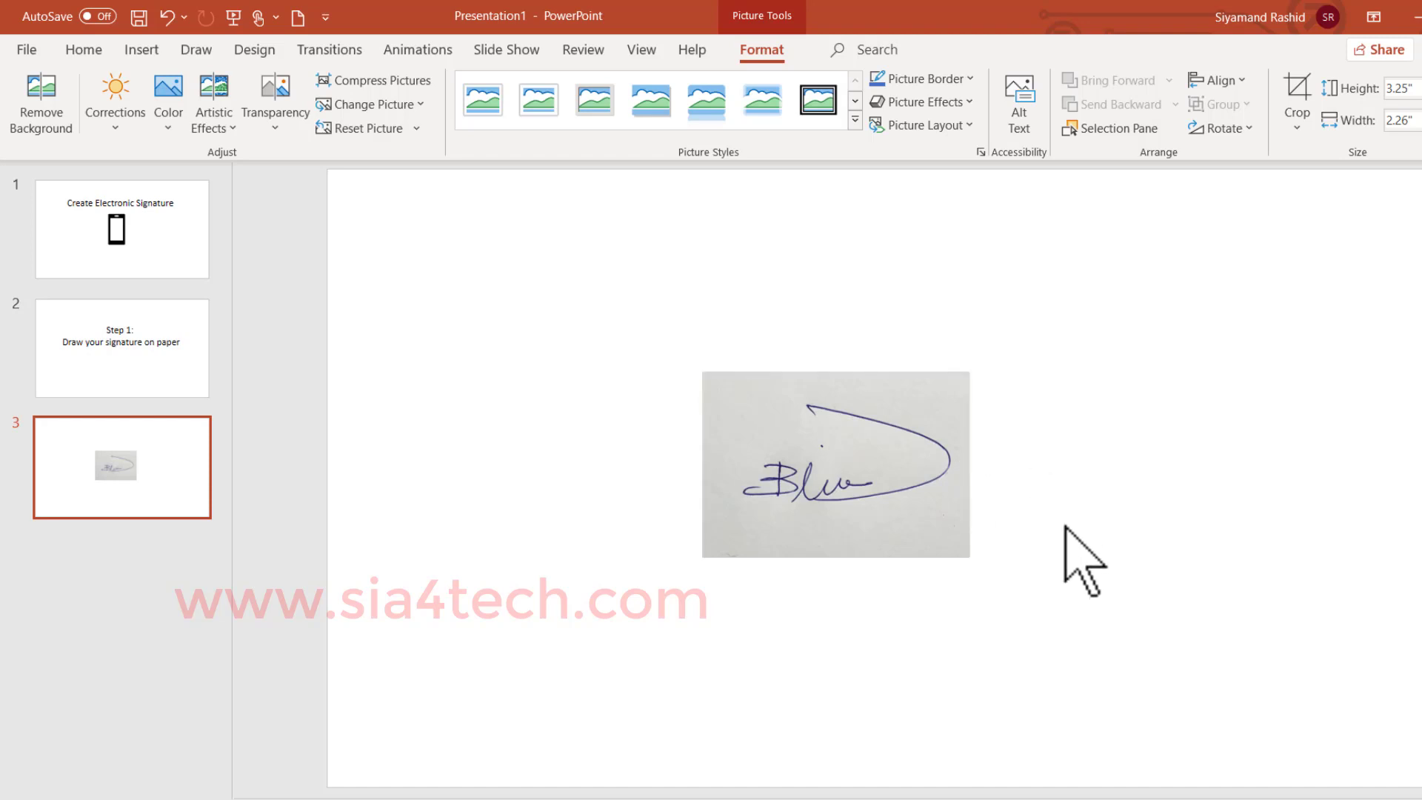
double_click(896, 490)
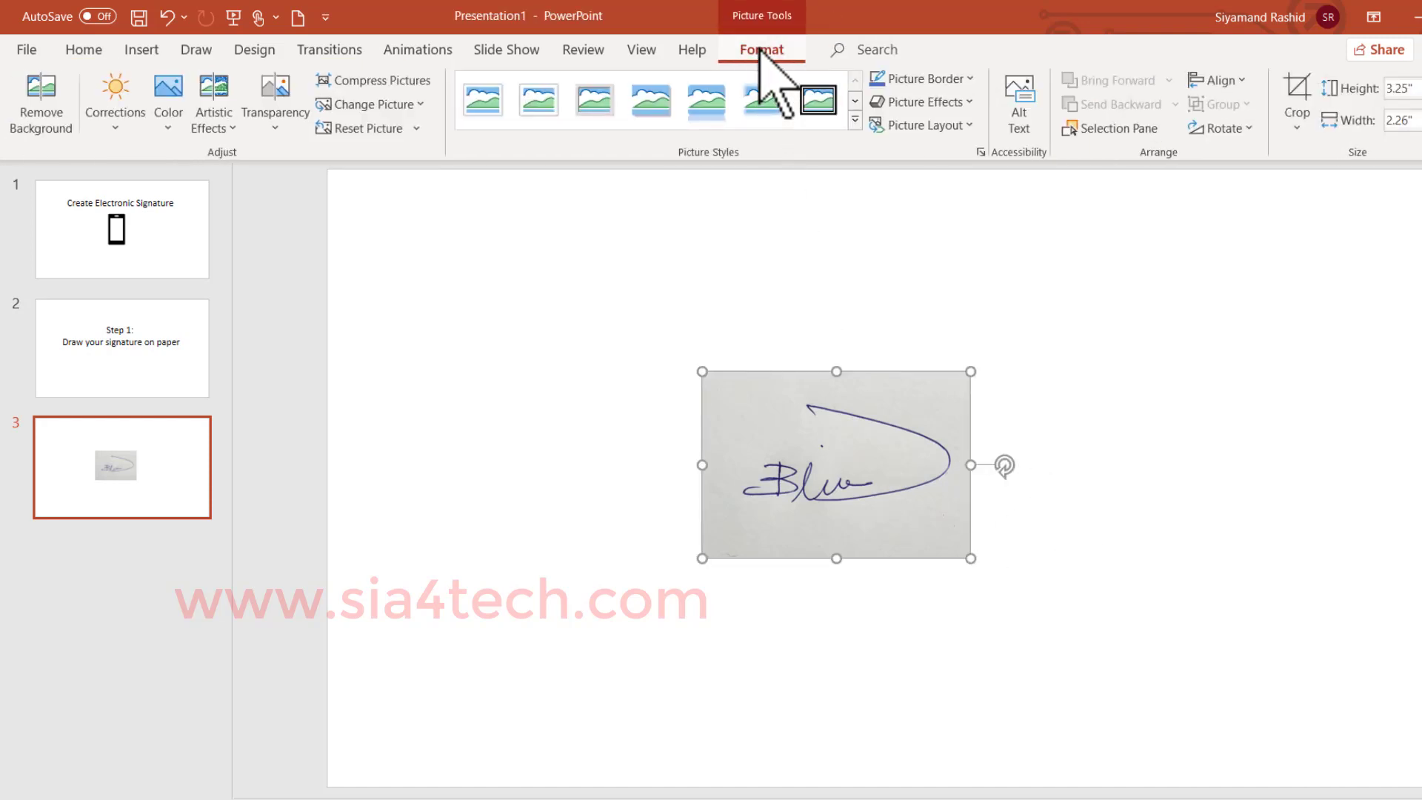
left_click(46, 122)
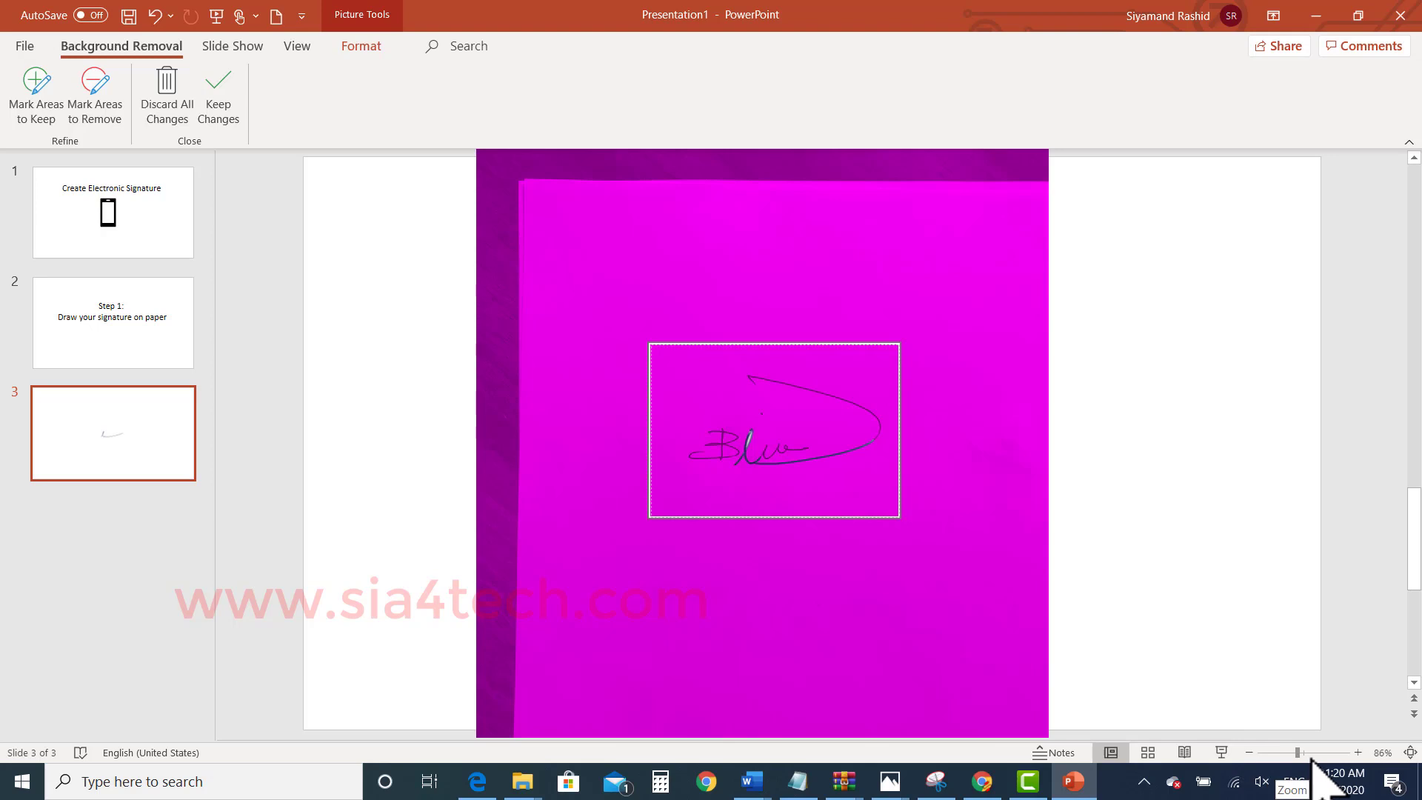
Step: Zoom the slide to about 294% to enlarge the signature in the background-removal preview
left_click(1312, 755)
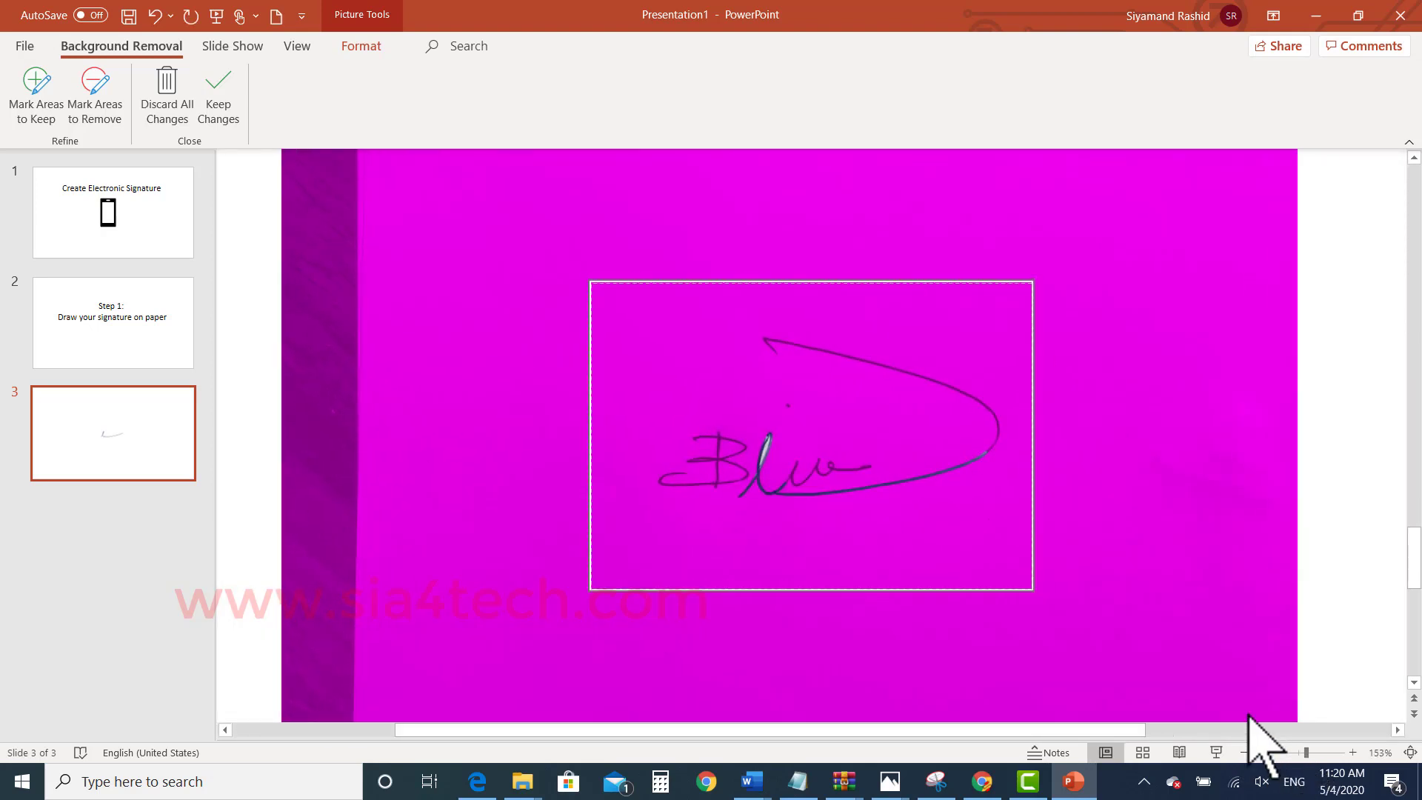
left_click(1320, 753)
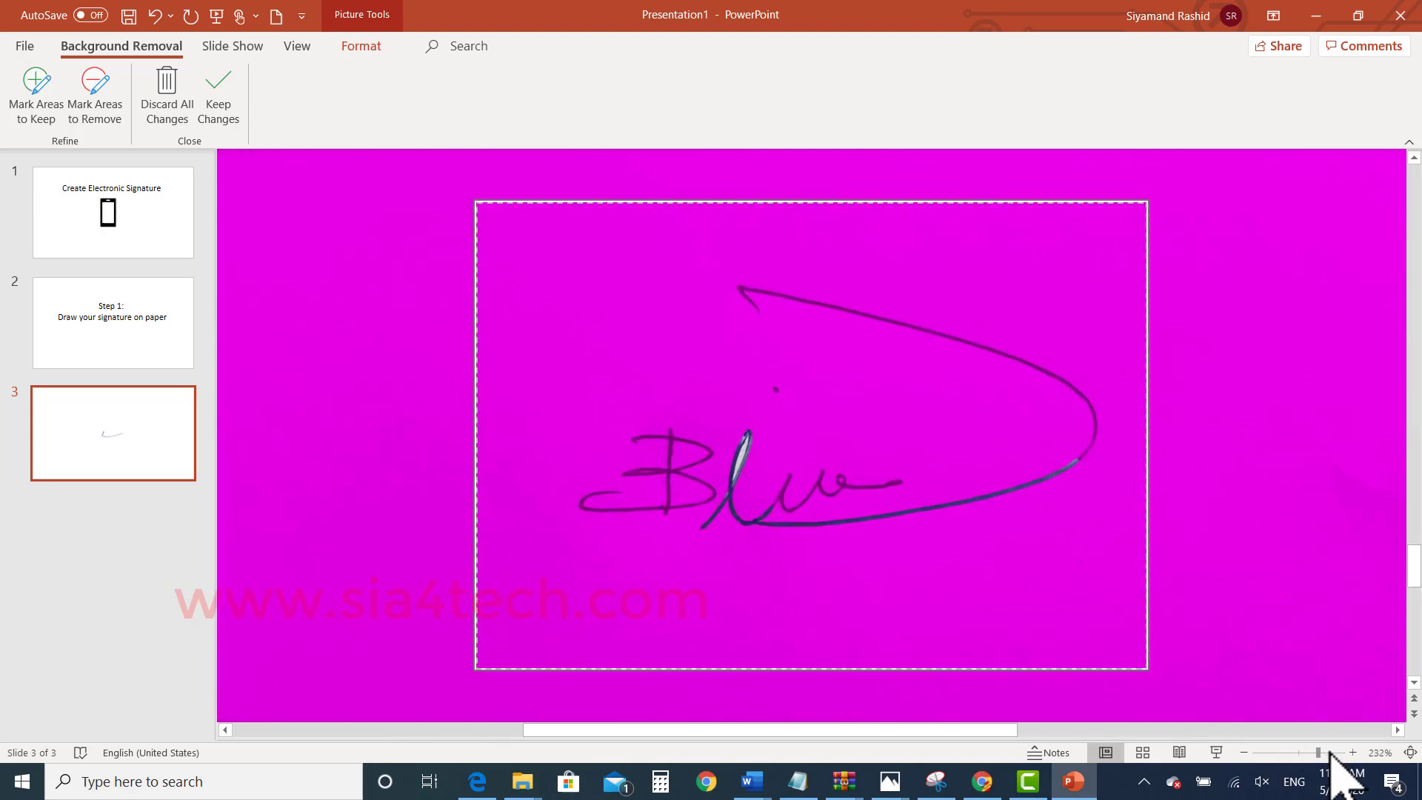
left_click_drag(1320, 752, 1328, 752)
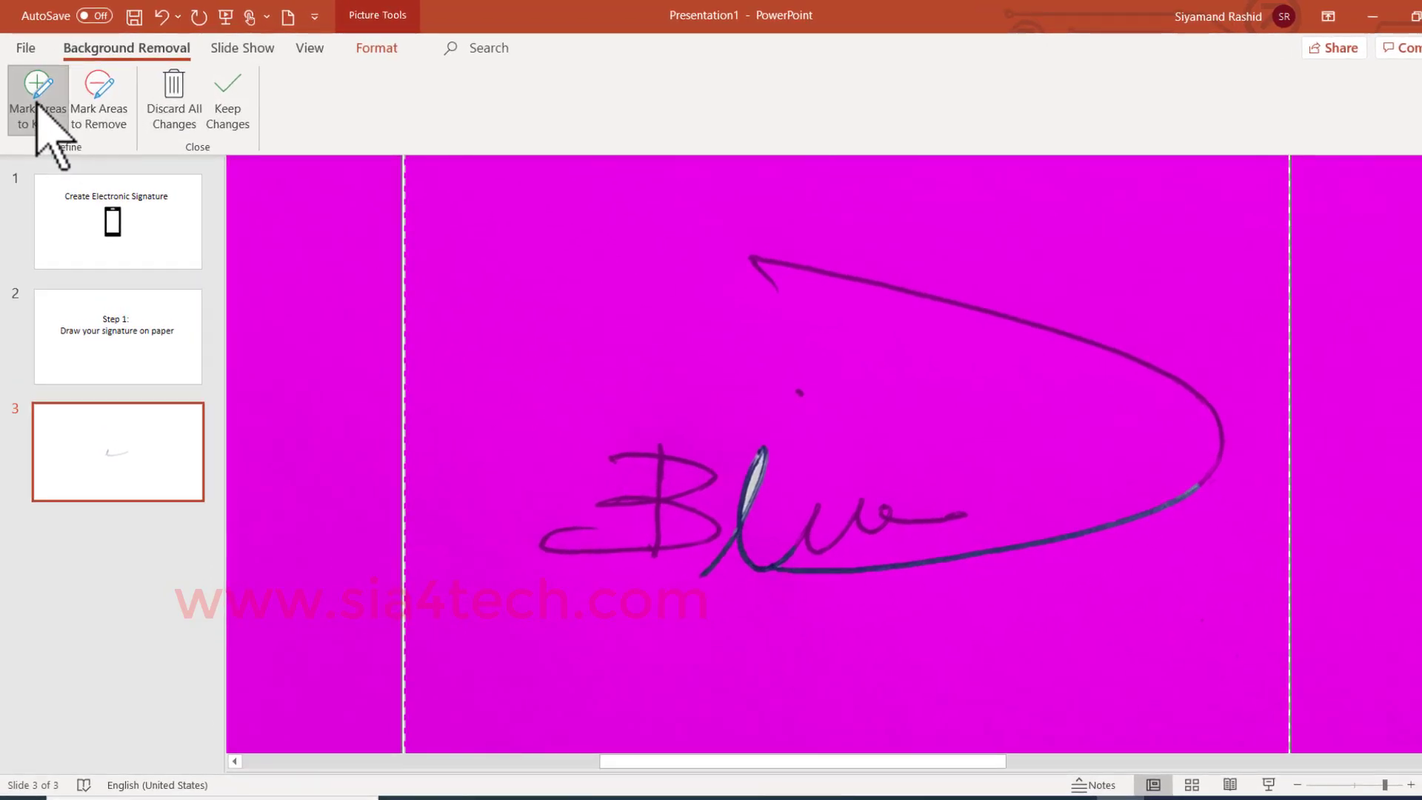
Step: Mark a stroke, the upper-right curve and the faded end of the 'u' as areas to keep
left_click(54, 126)
left_click_drag(644, 503, 676, 503)
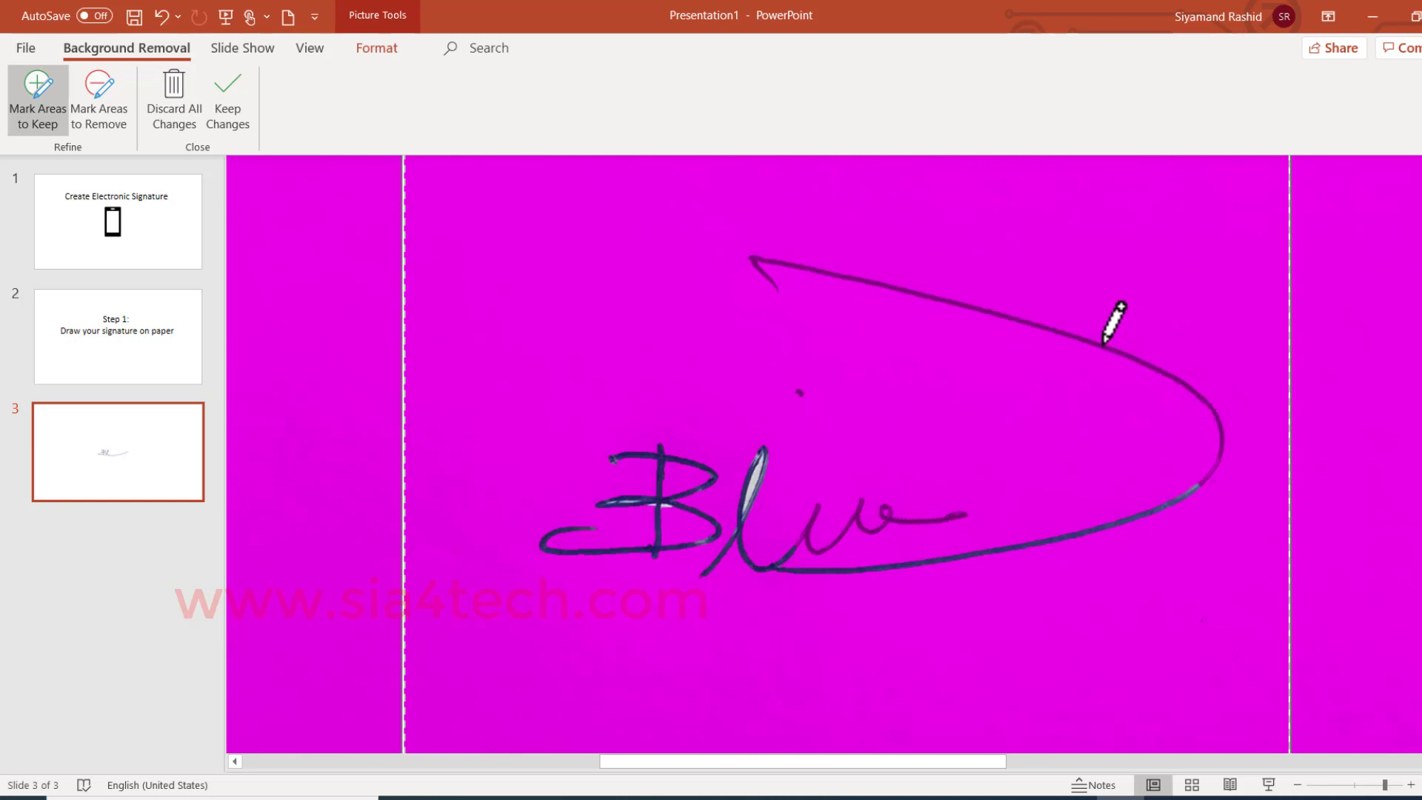
left_click_drag(1101, 342, 1187, 380)
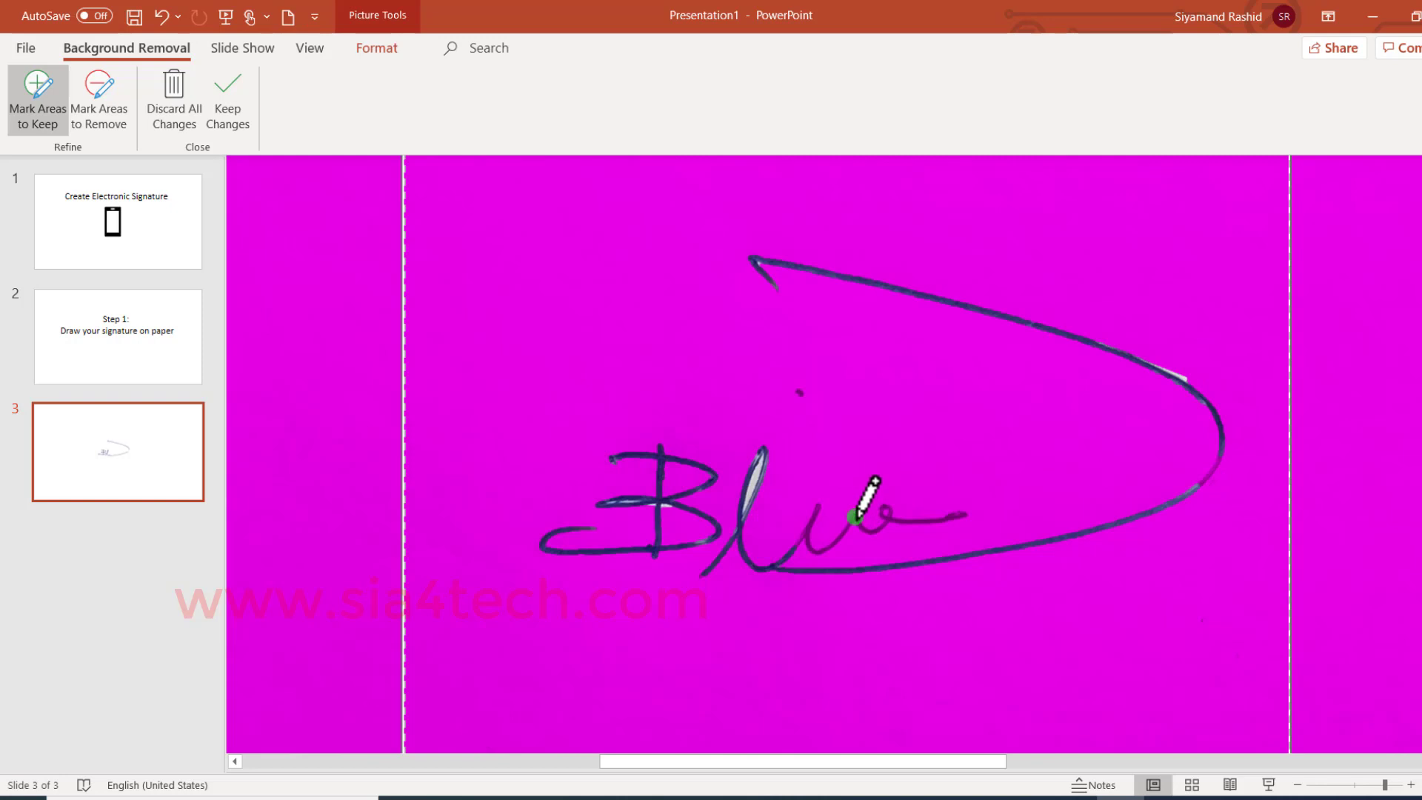
left_click_drag(861, 521, 863, 520)
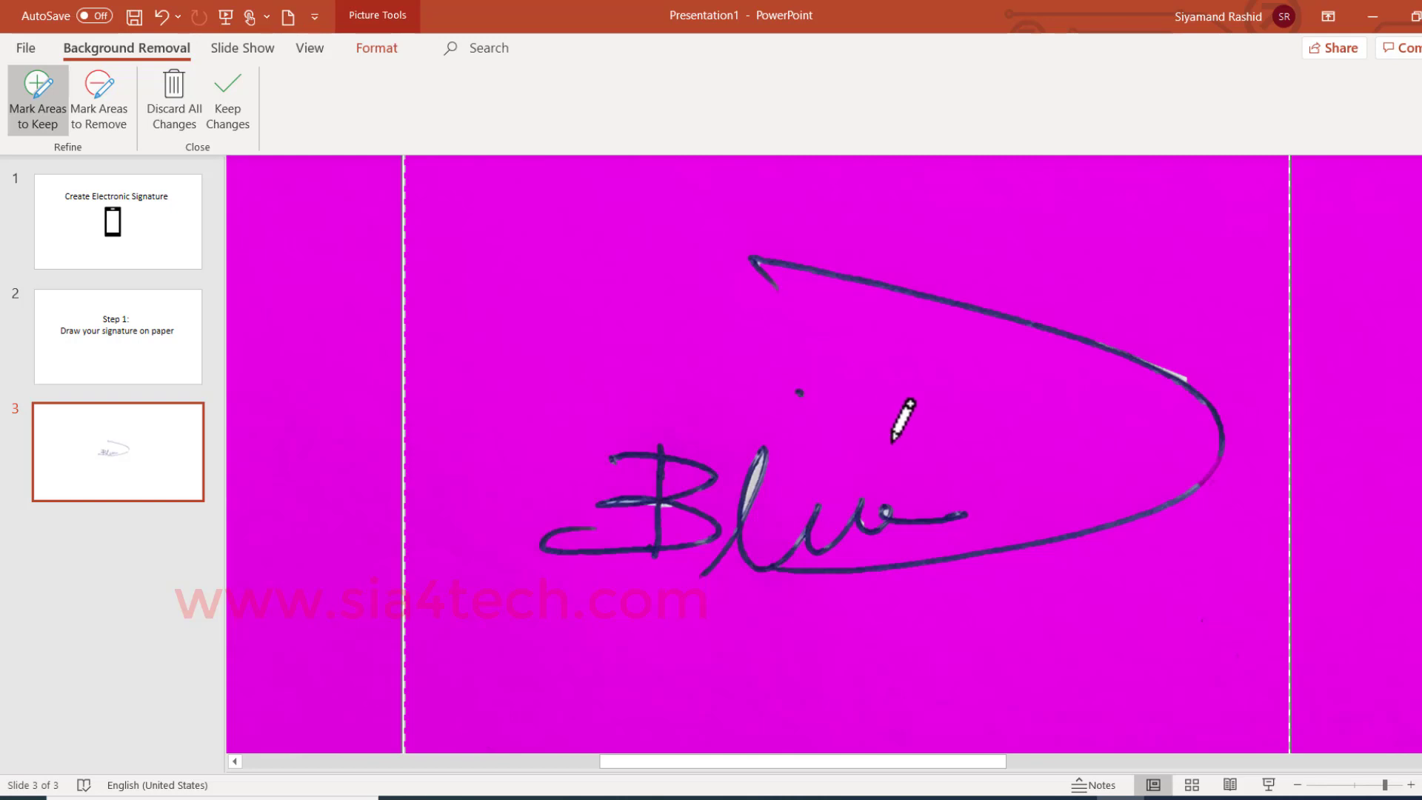
Step: Switch to Mark Areas to Remove and zoom in further on the signature
left_click(103, 103)
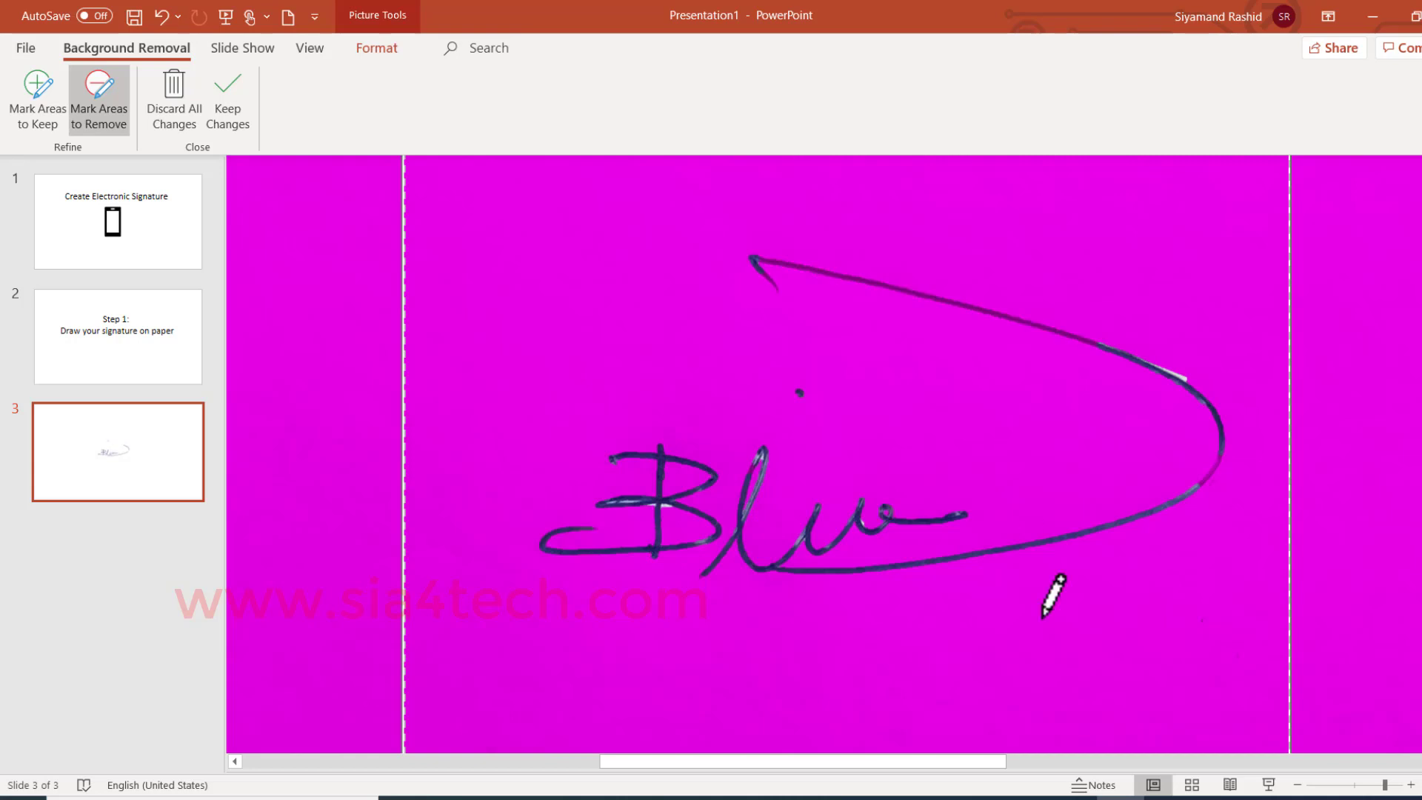
left_click(1398, 786)
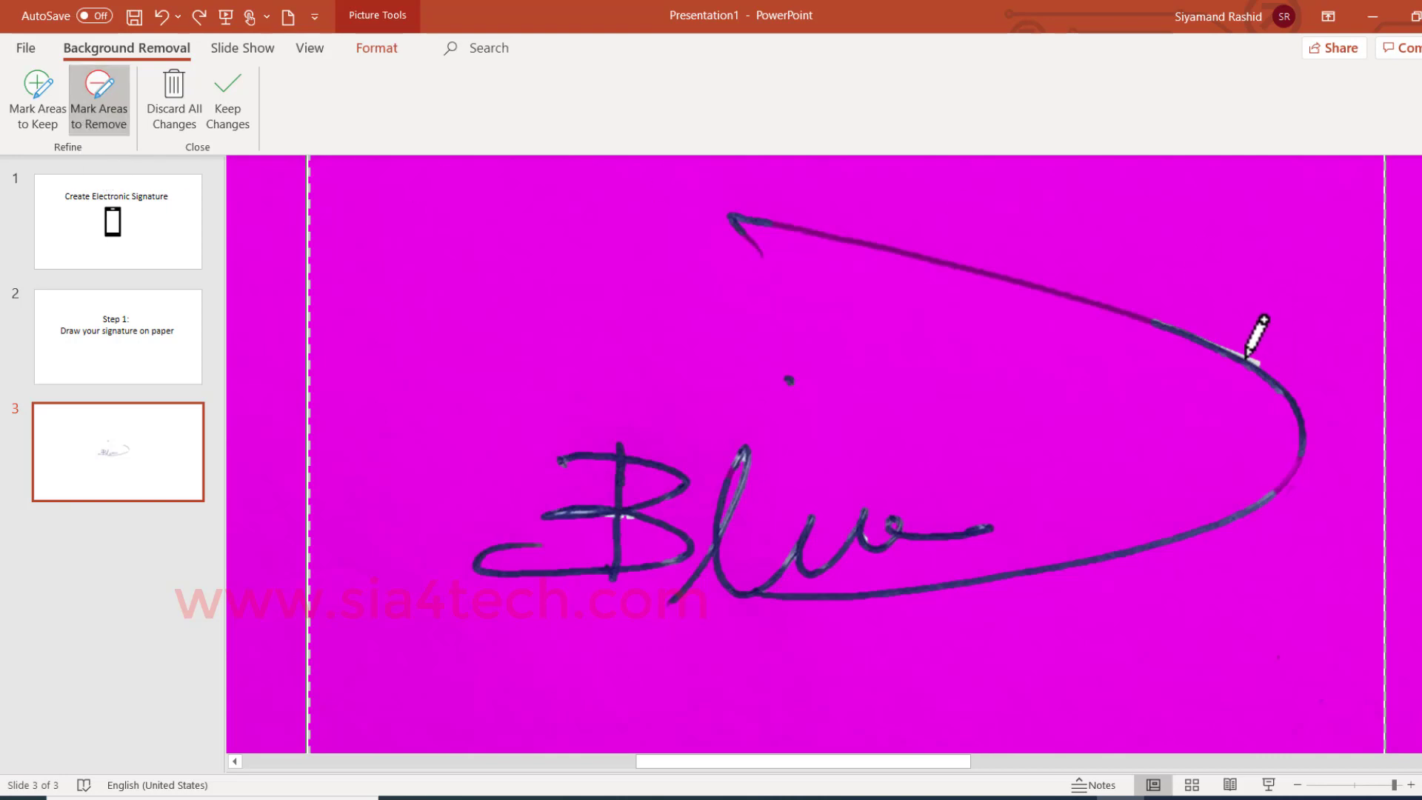
Step: Mark the loop's faint right, top and right-curve strokes to keep, then apply Keep Changes
left_click(42, 95)
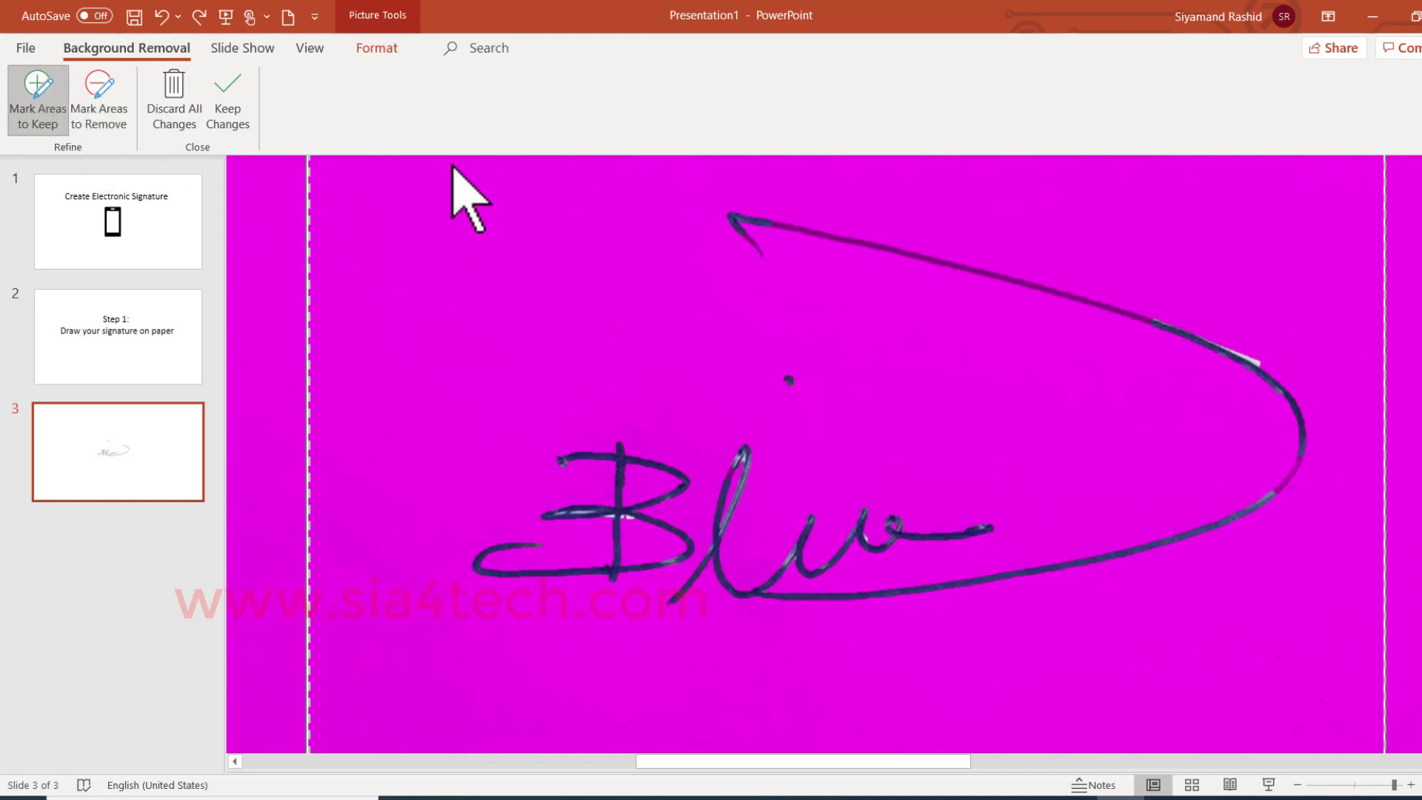
left_click_drag(1071, 293, 1004, 274)
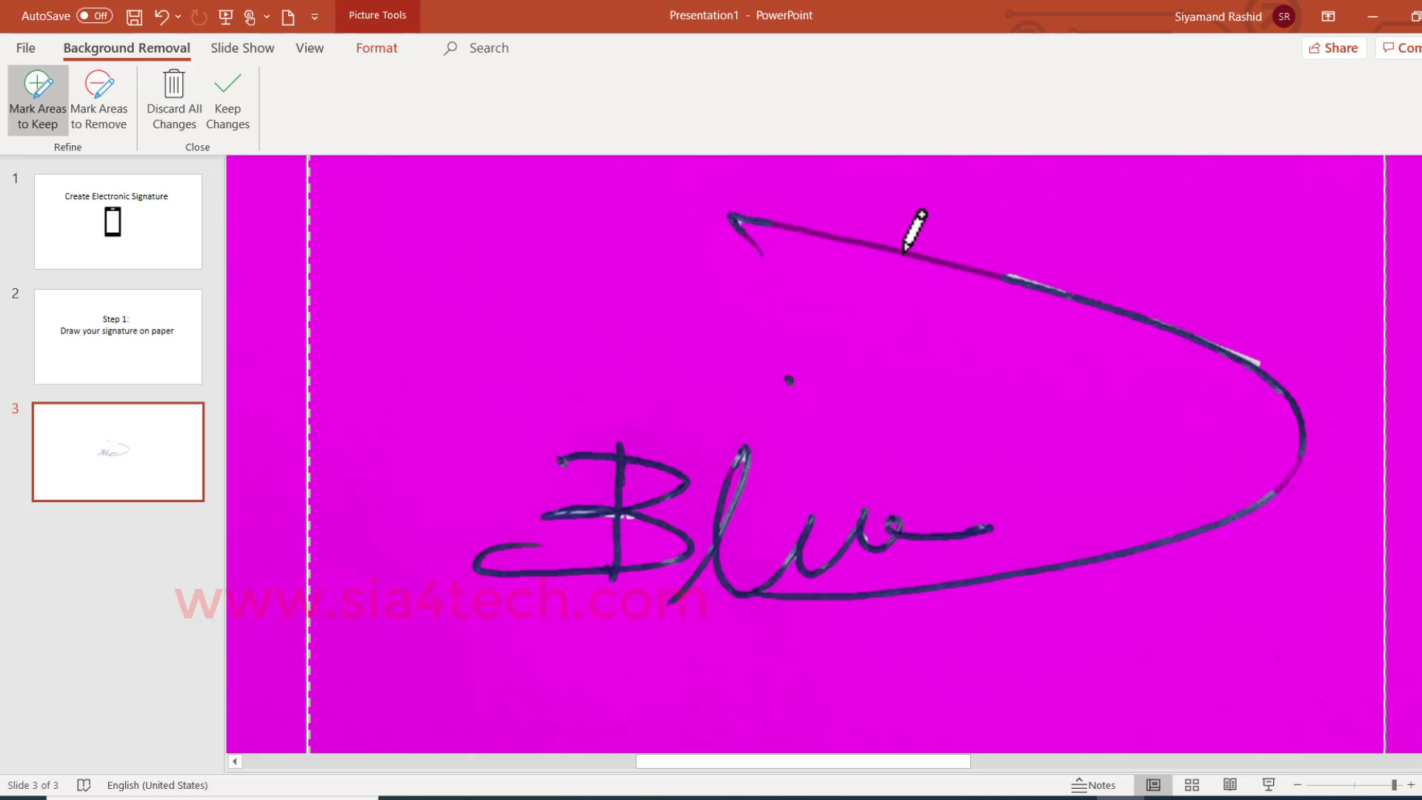
left_click_drag(919, 256, 885, 243)
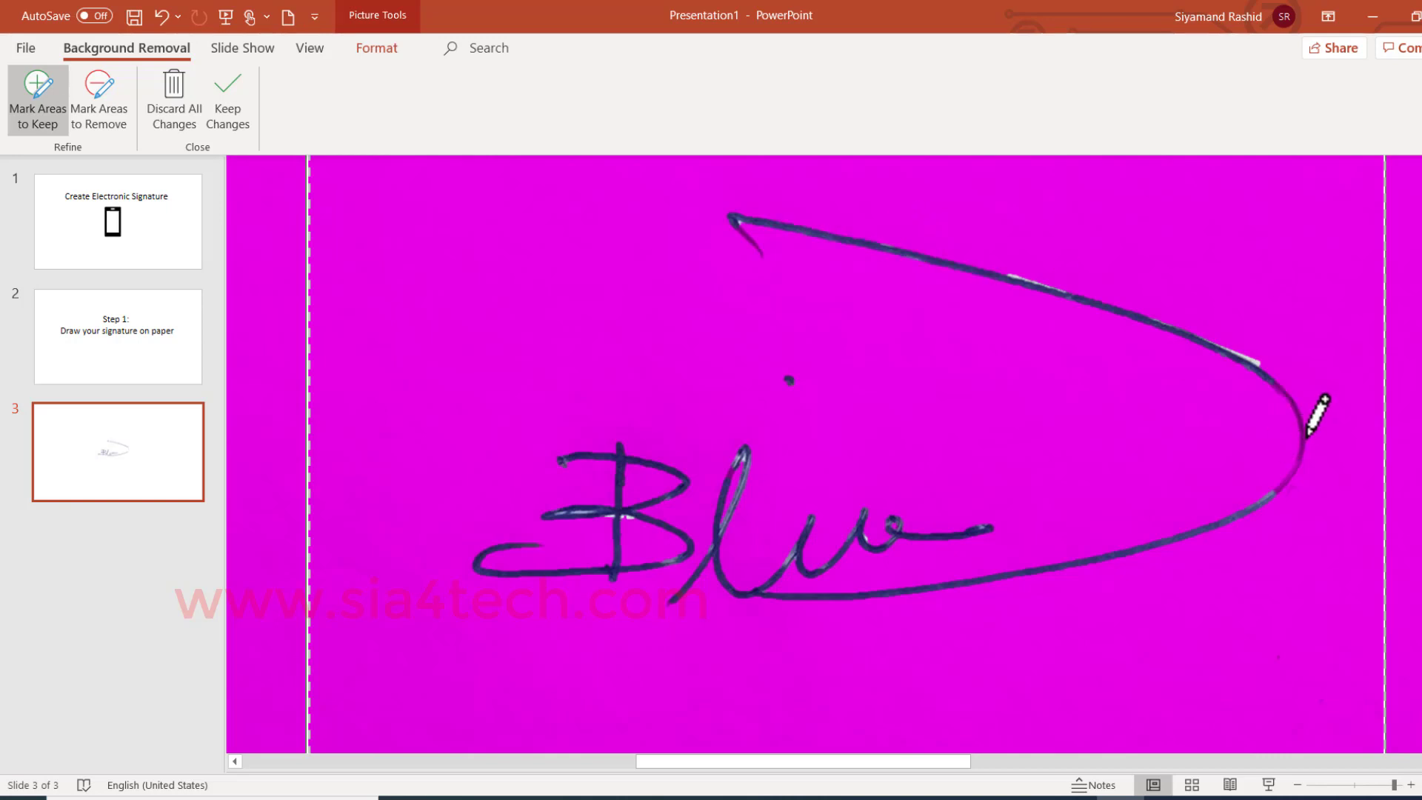
left_click_drag(1300, 450, 1297, 462)
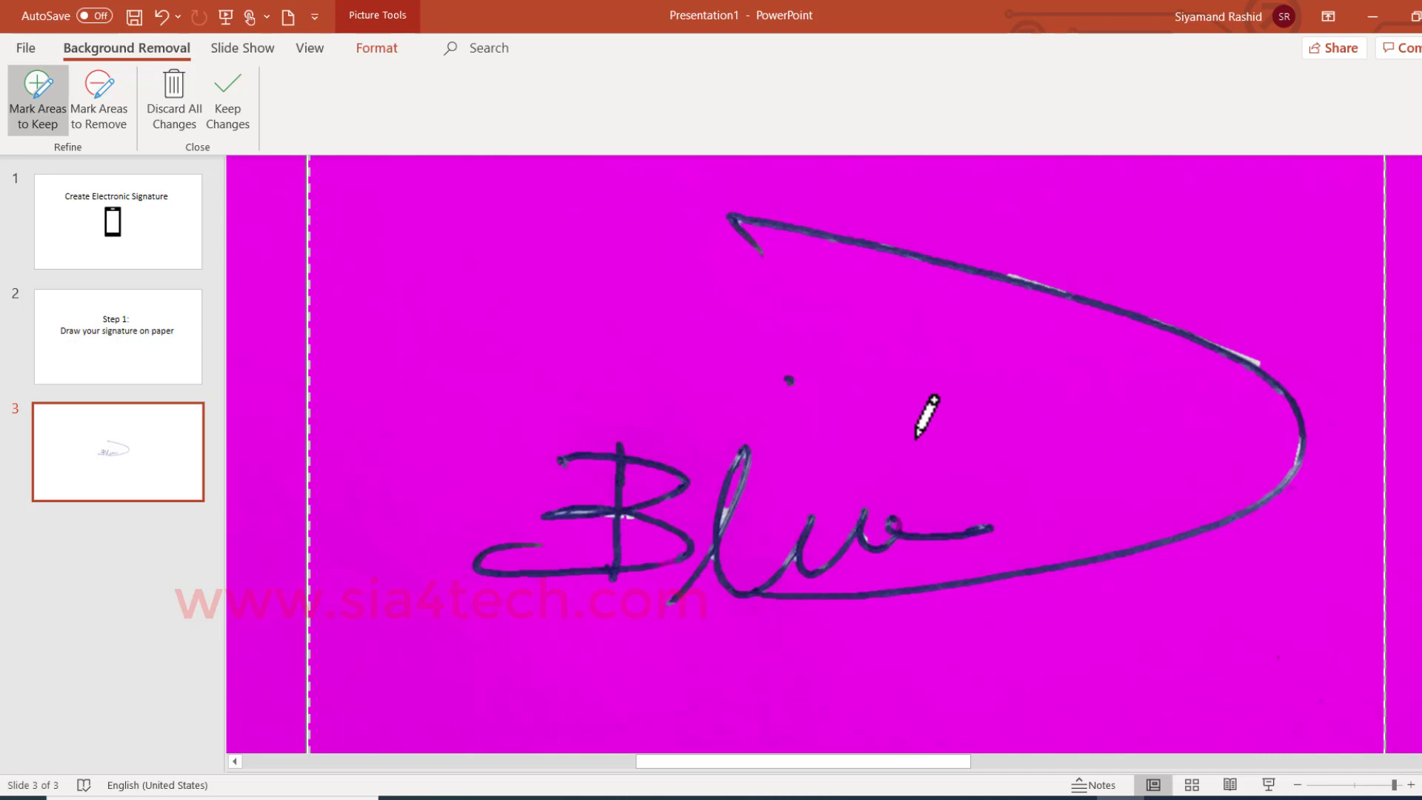
left_click(236, 104)
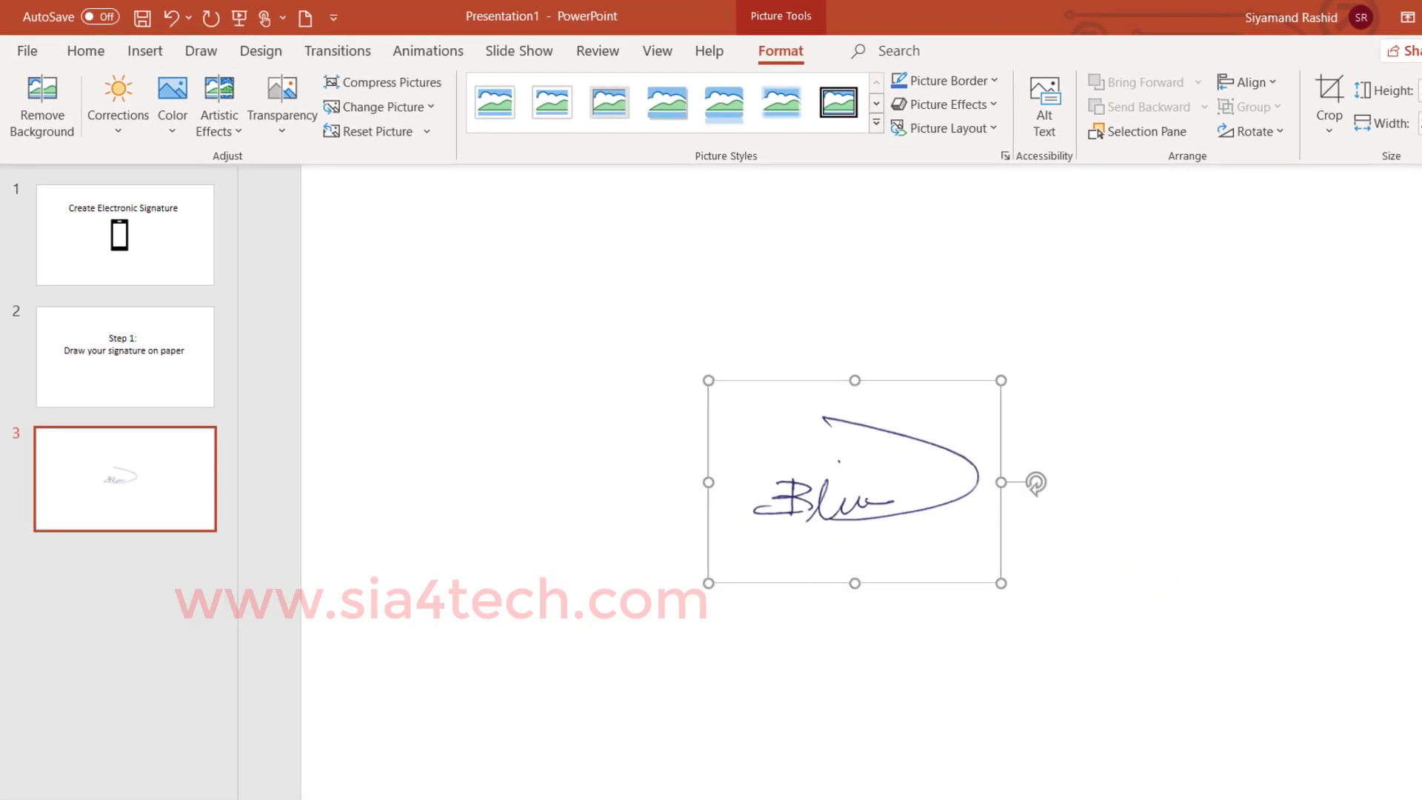
Step: Save the signature picture as MySignature.png in the Pictures folder
right_click(888, 480)
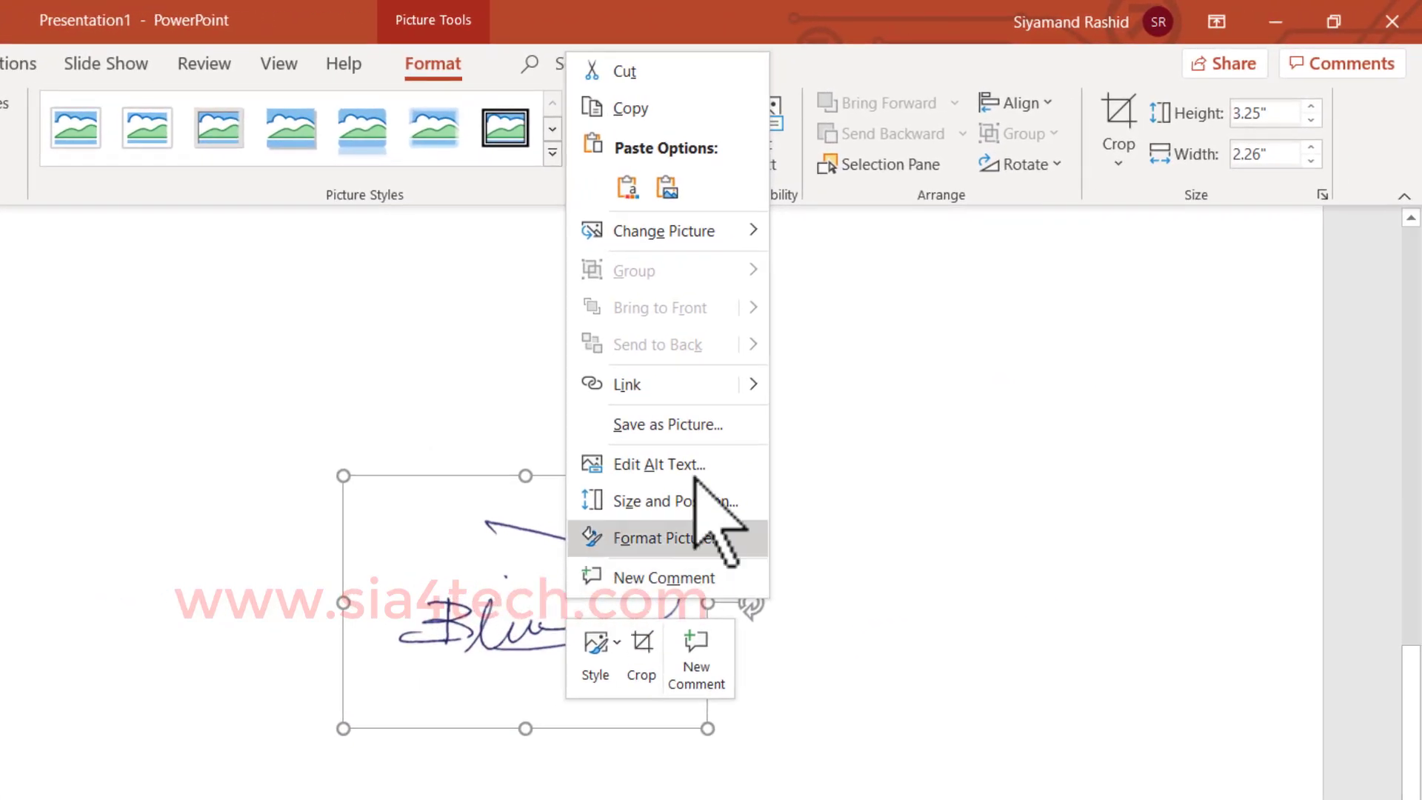
left_click(755, 428)
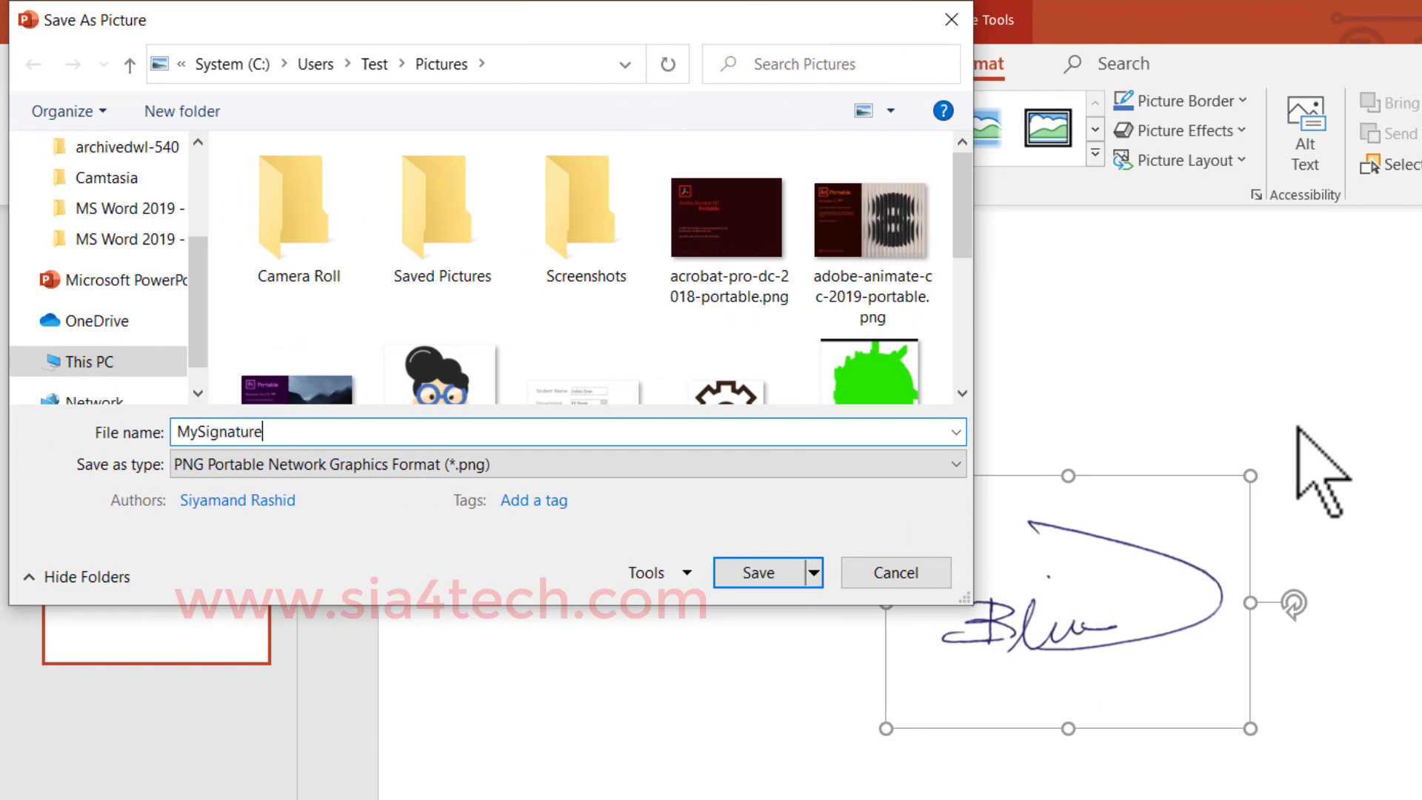
key("Return")
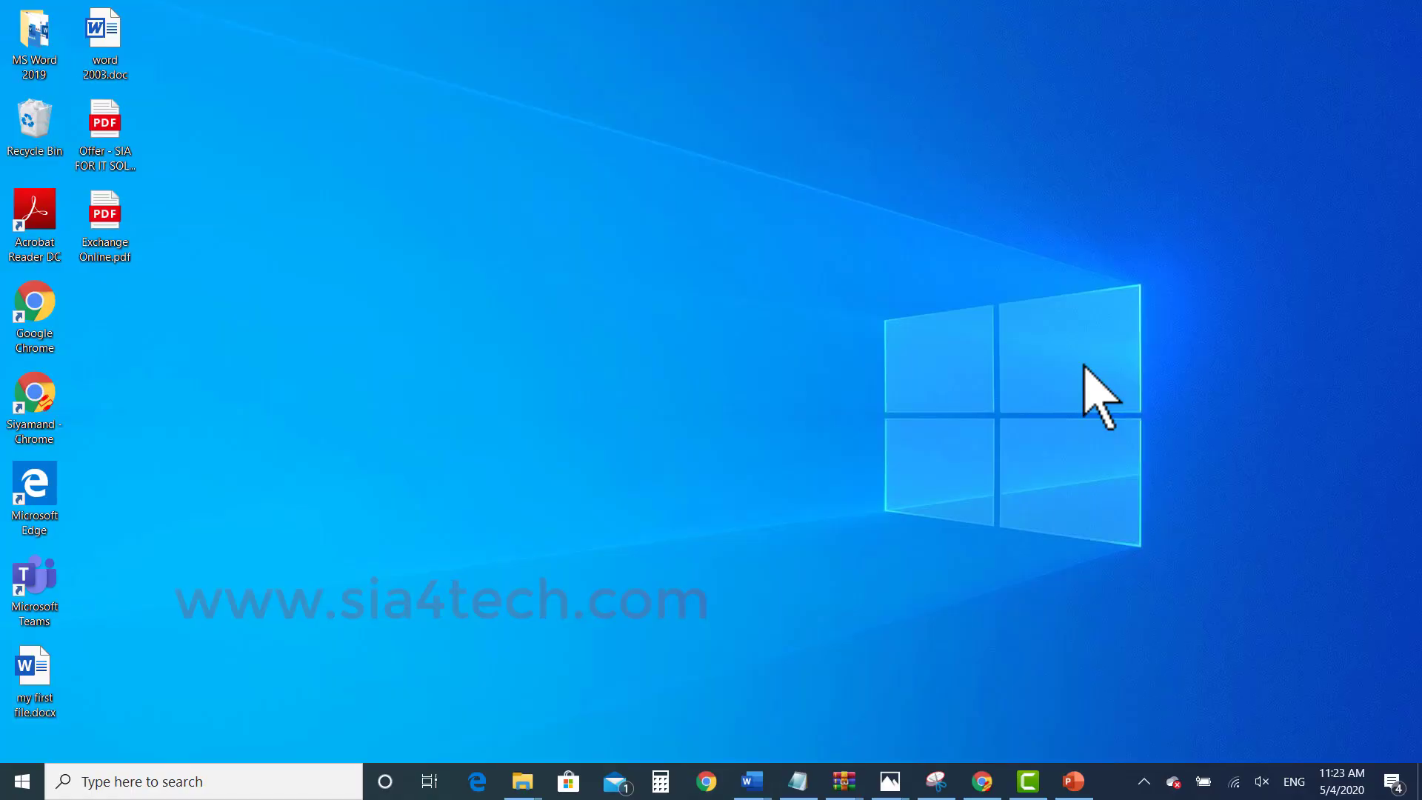
Step: Open Exchange Online.pdf from the desktop in Edge to preview it
double_click(117, 235)
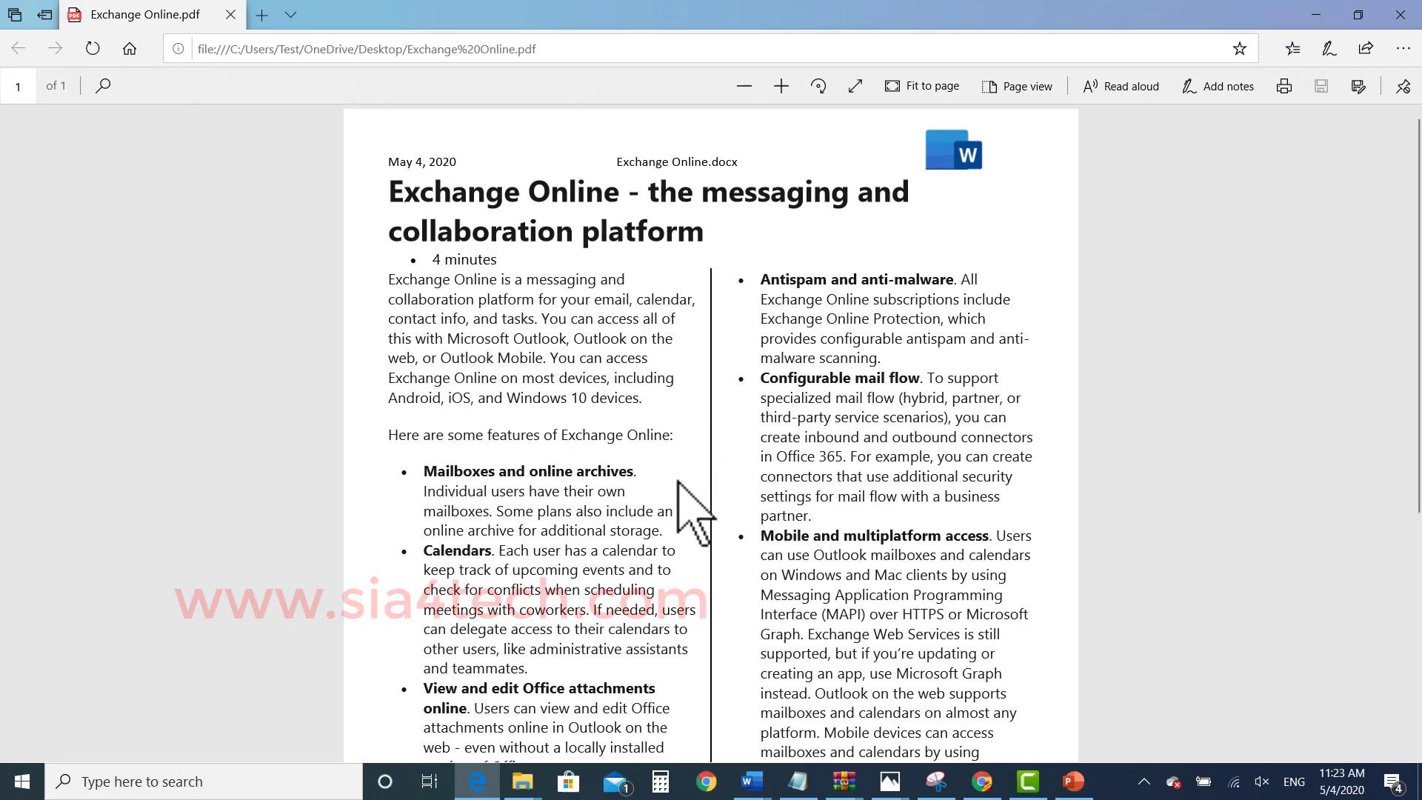
Step: Close the PDF preview, launch Word maximized and create a blank document
left_click(1407, 14)
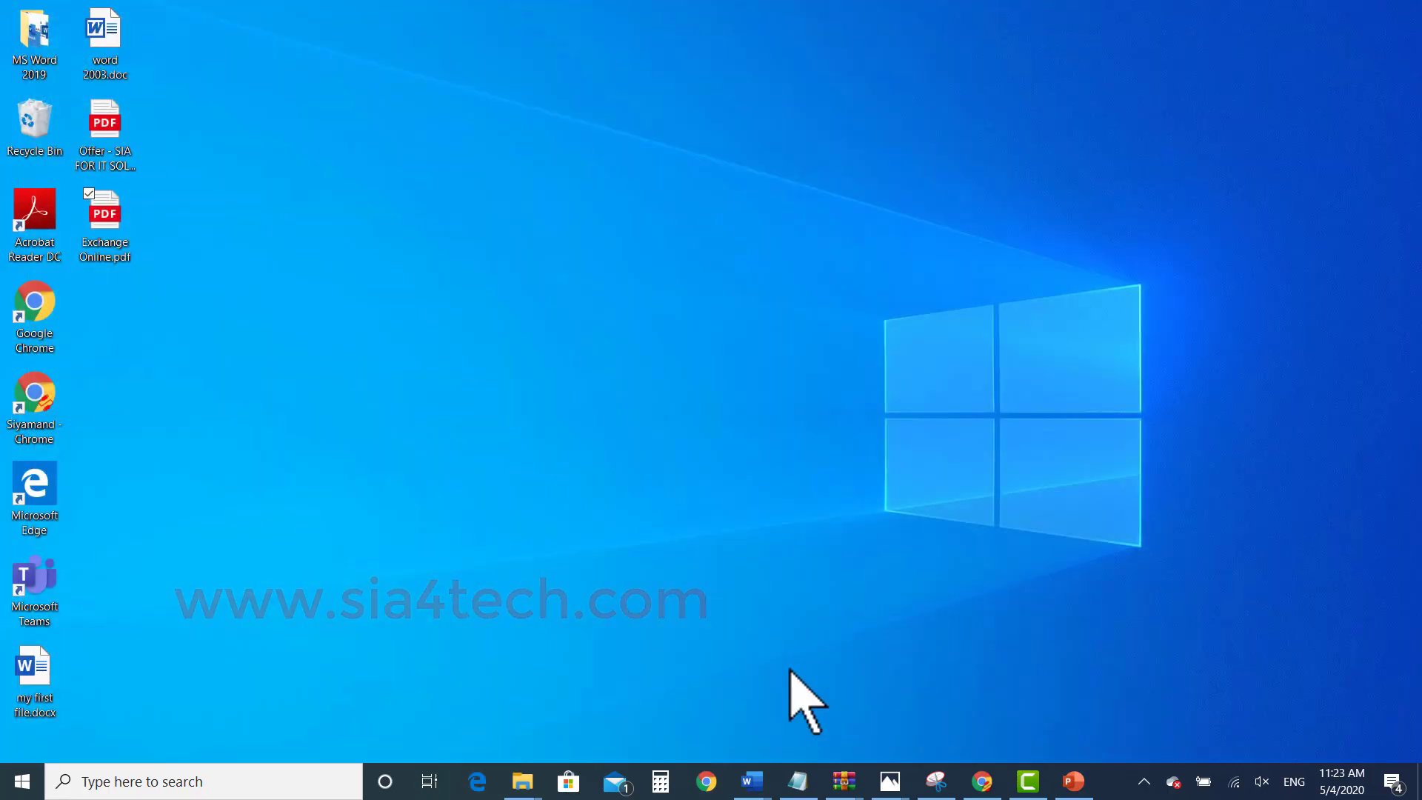
right_click(757, 776)
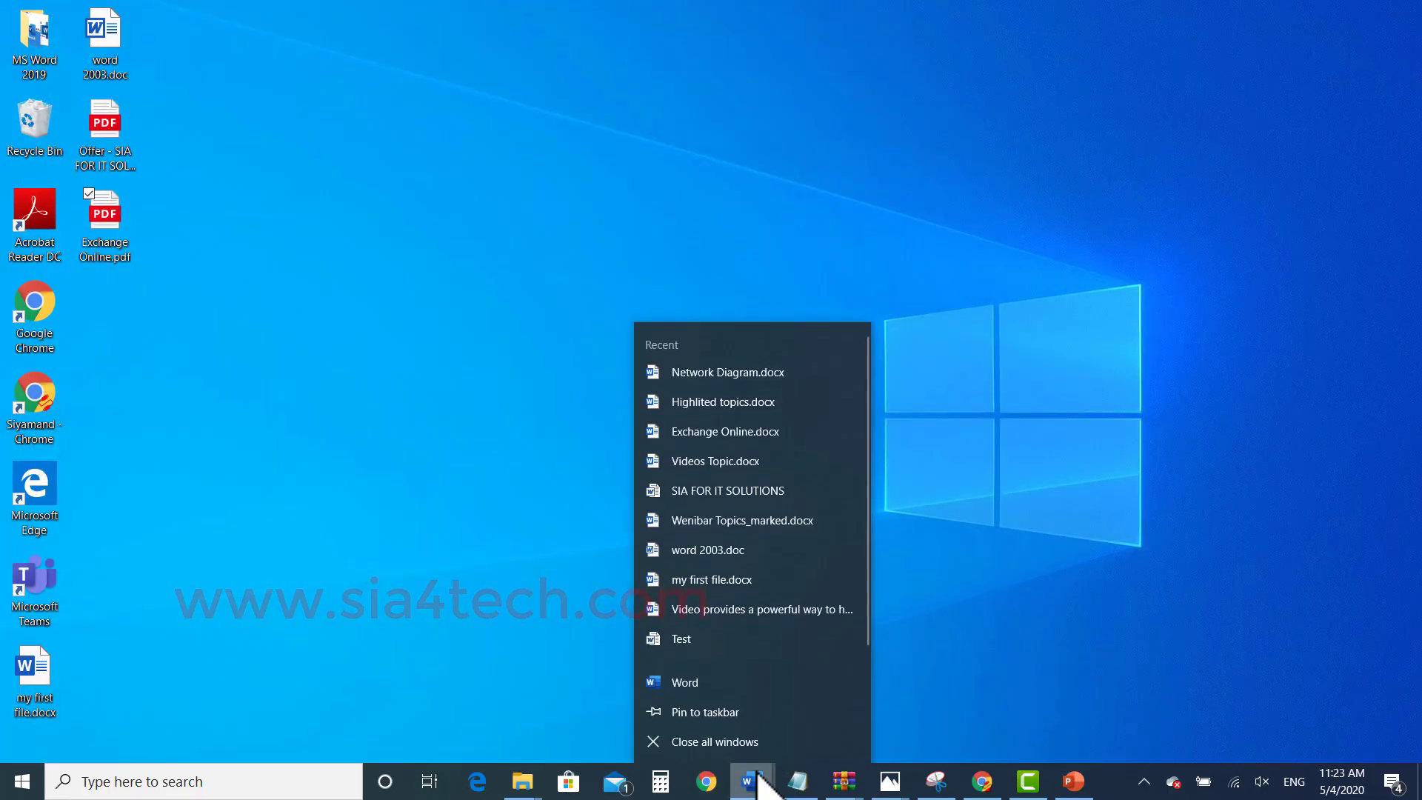
left_click(704, 688)
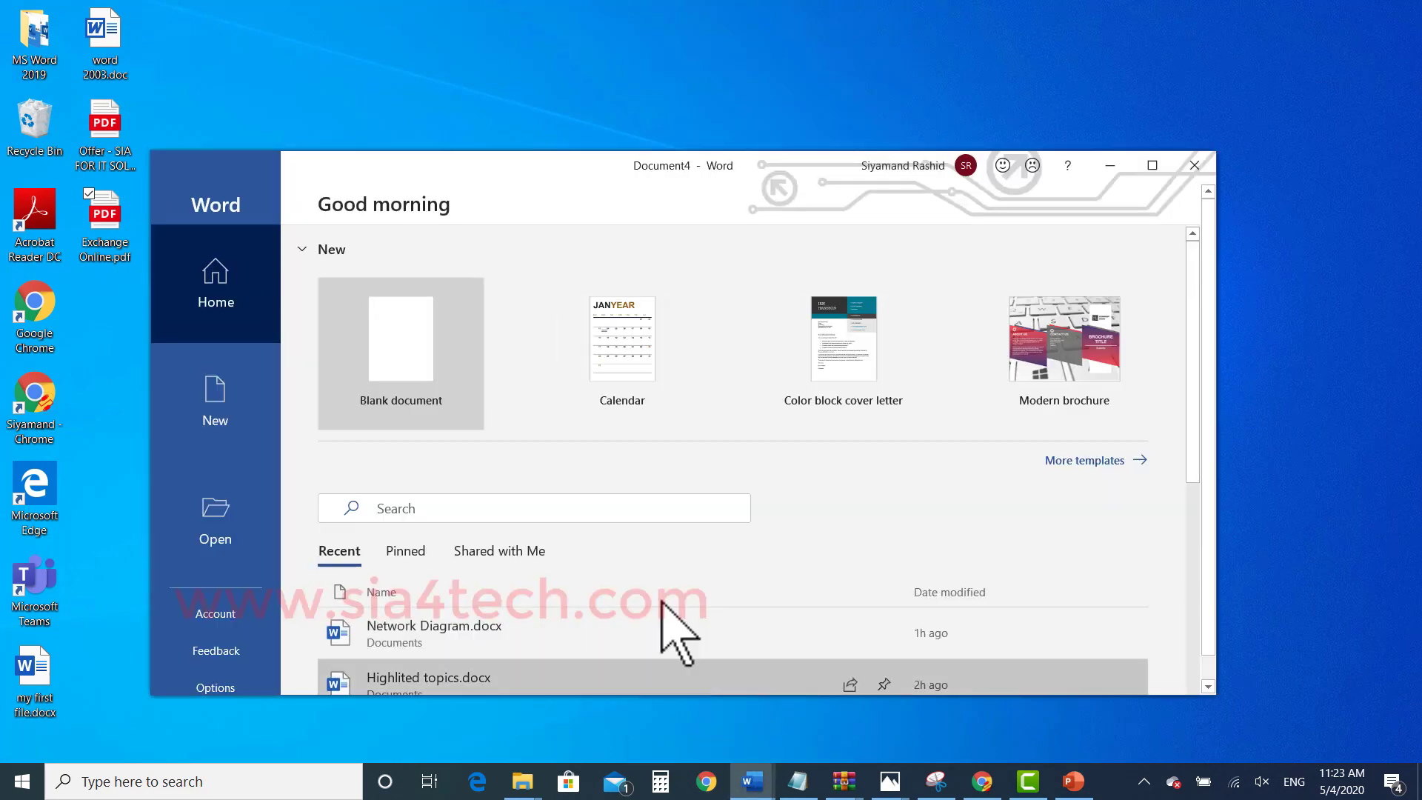
left_click(1152, 165)
left_click(233, 192)
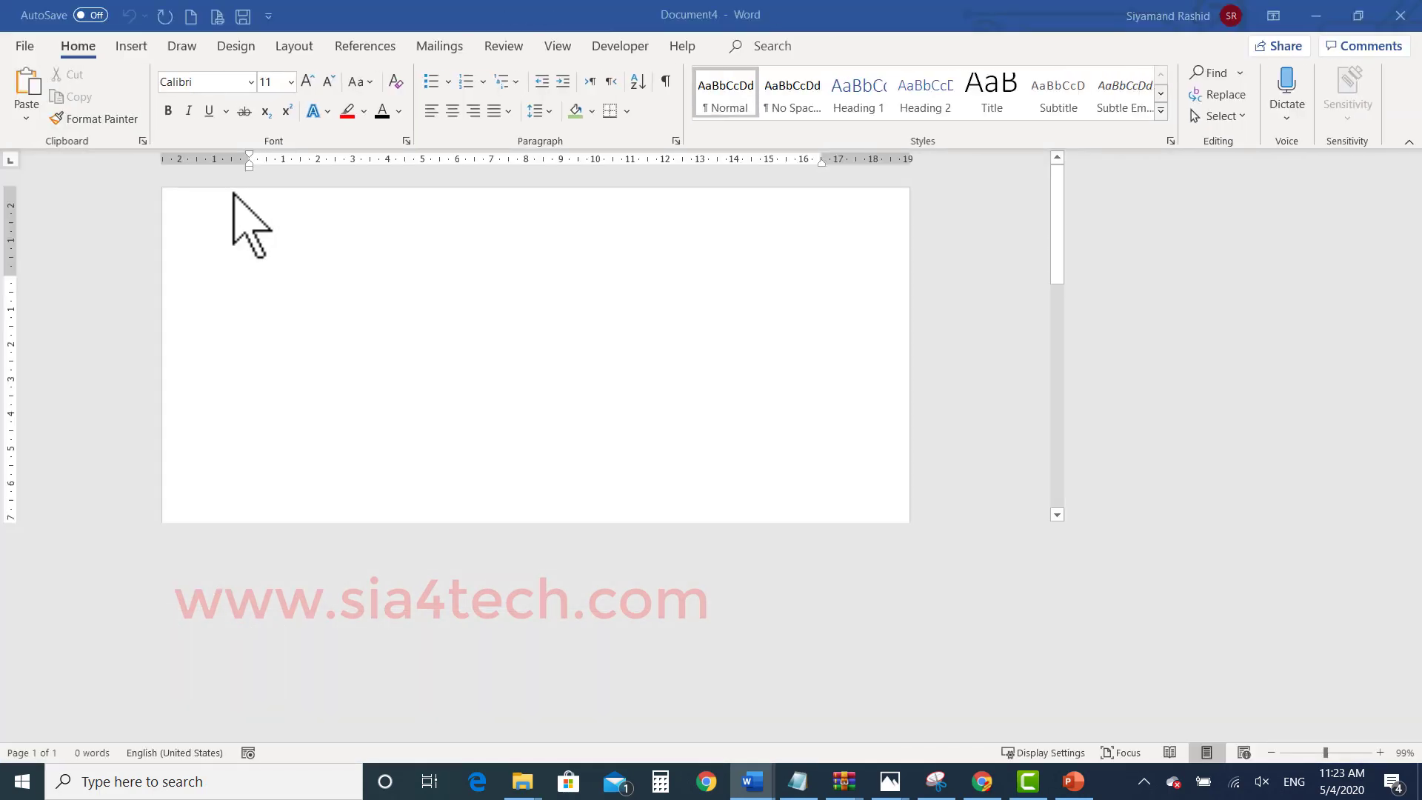
Step: Open Exchange Online.pdf from the Desktop in Word with the All Files filter
left_click(26, 49)
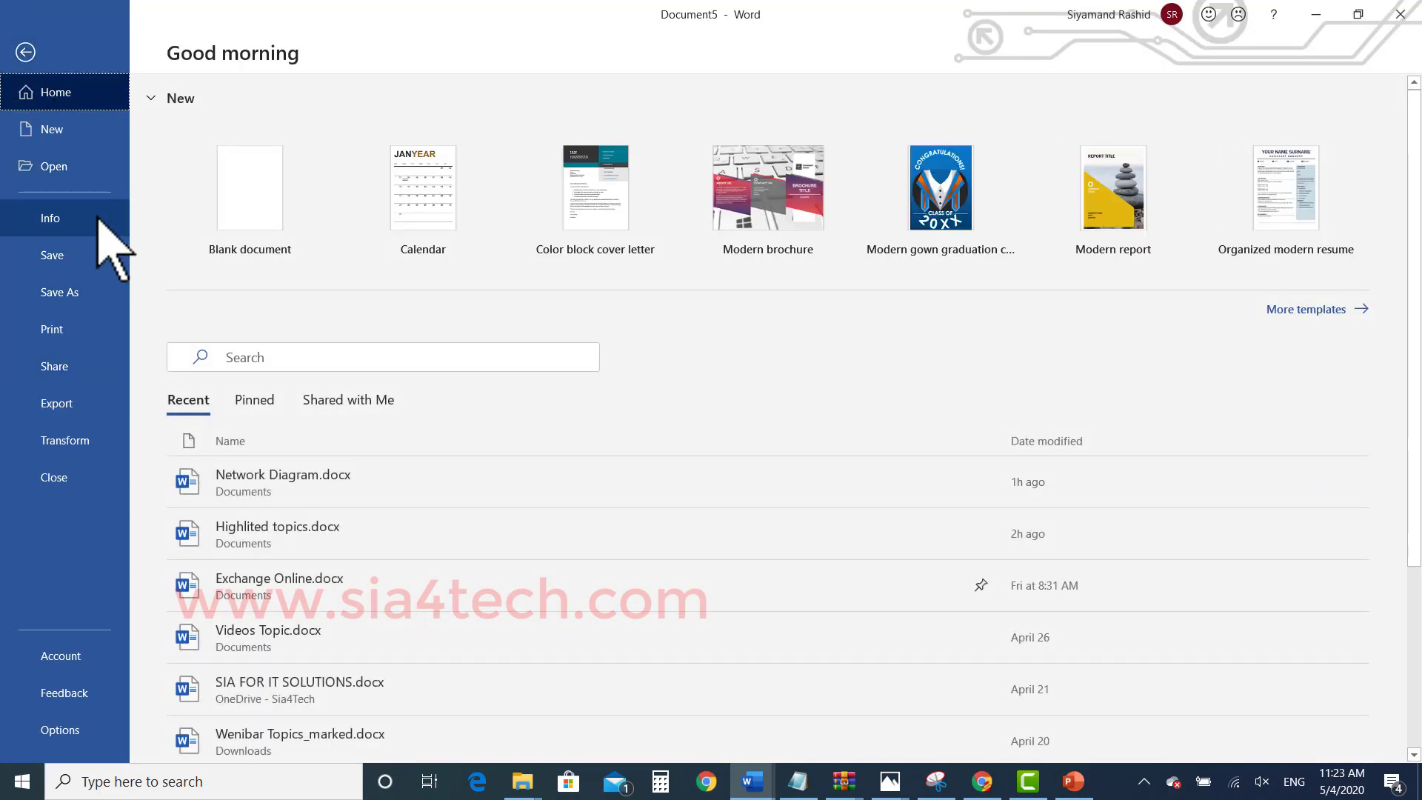
left_click(112, 177)
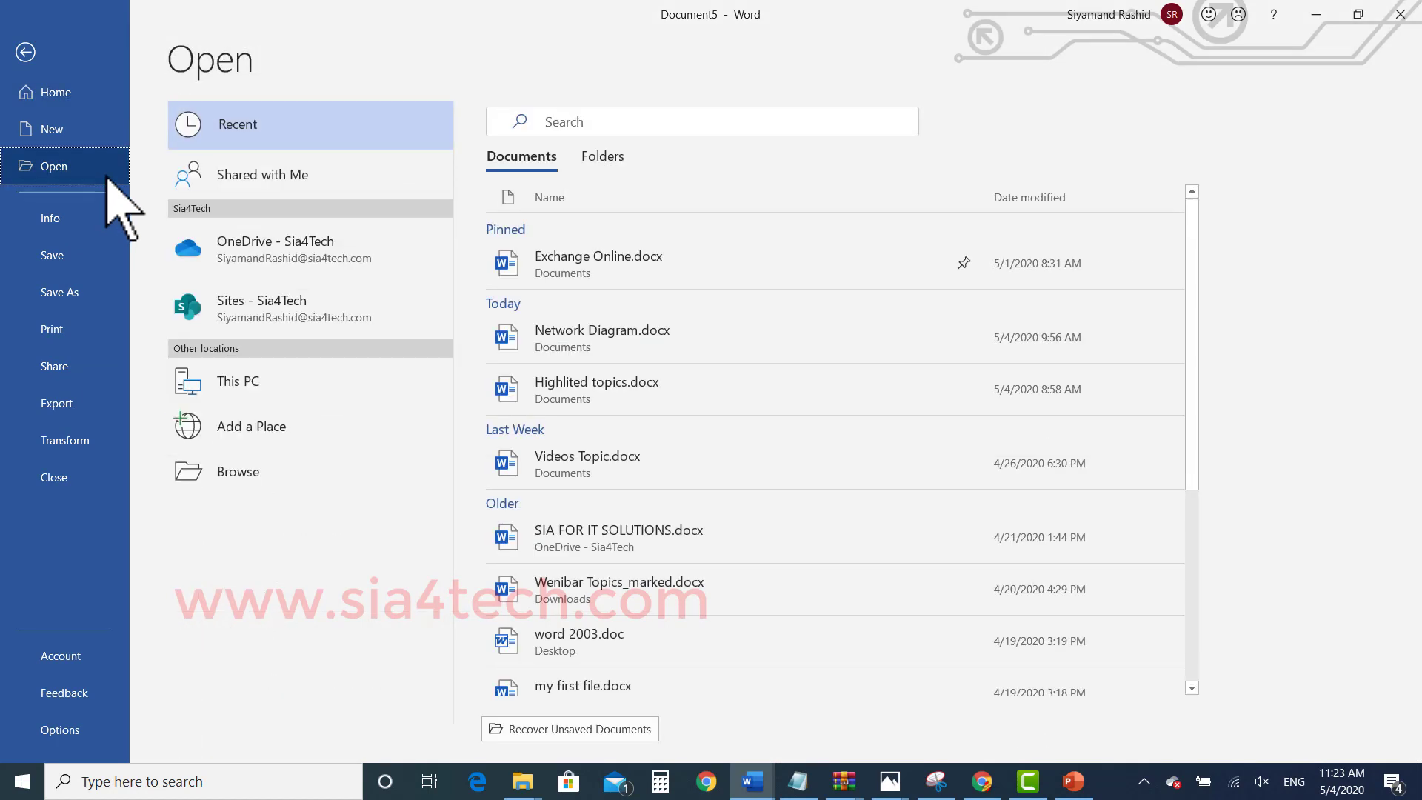
left_click(260, 474)
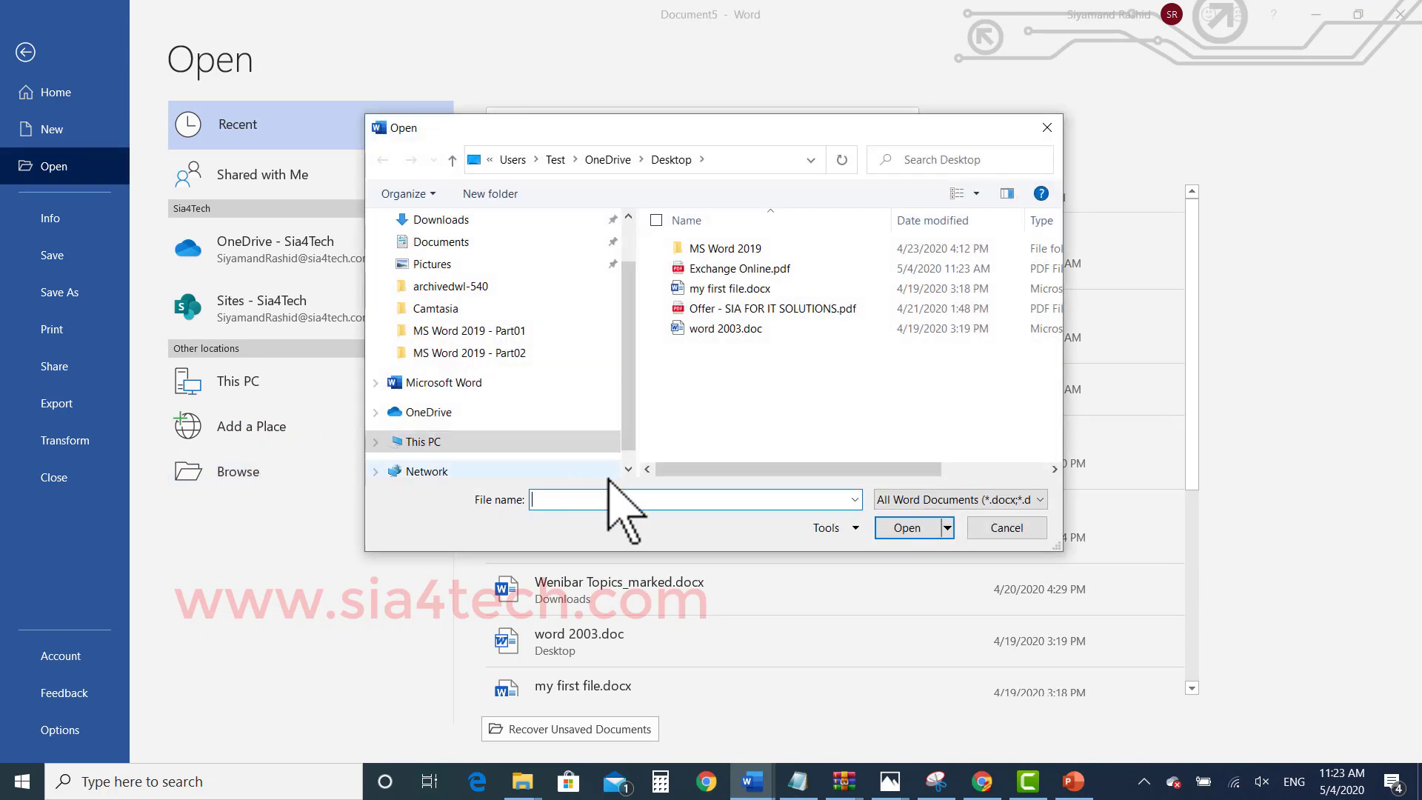
left_click(787, 269)
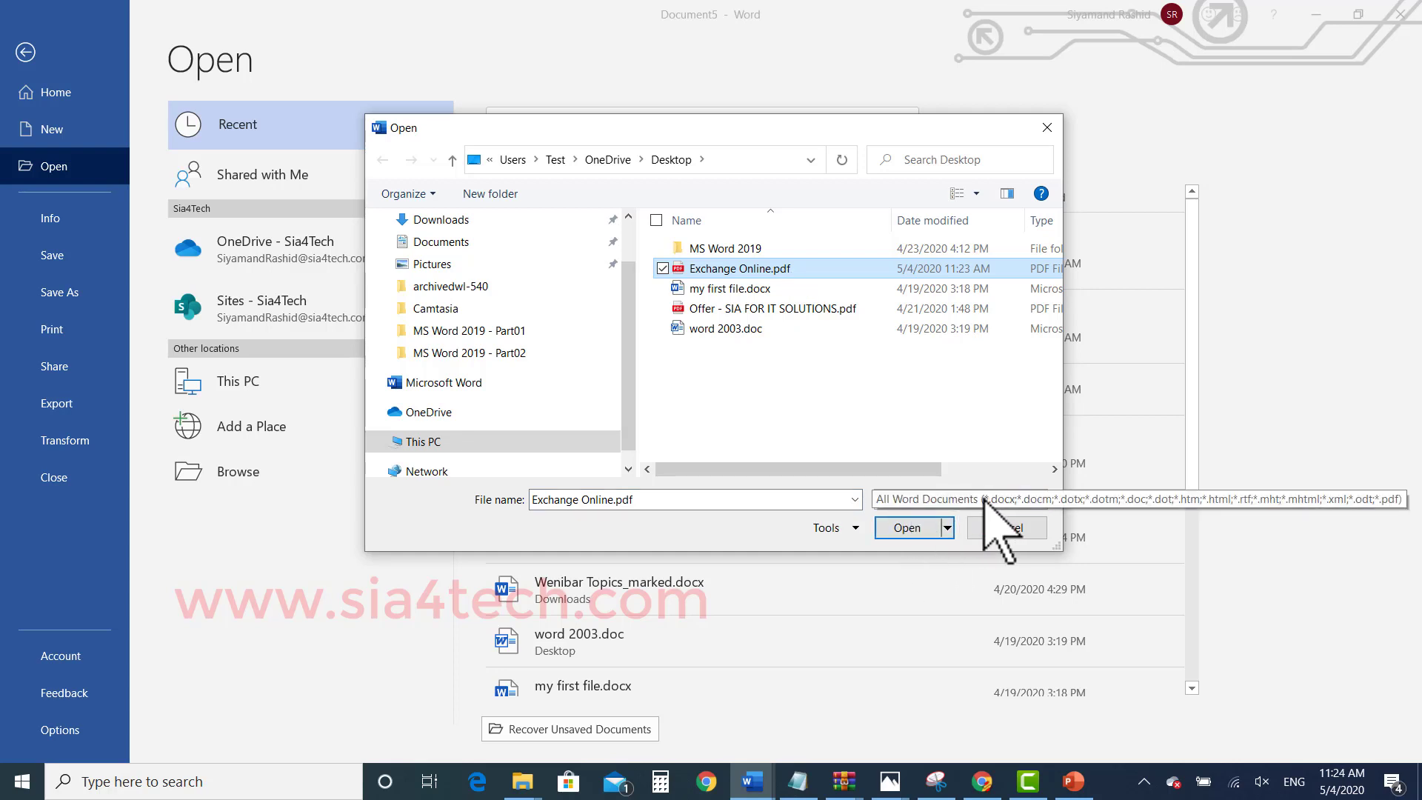
left_click(898, 505)
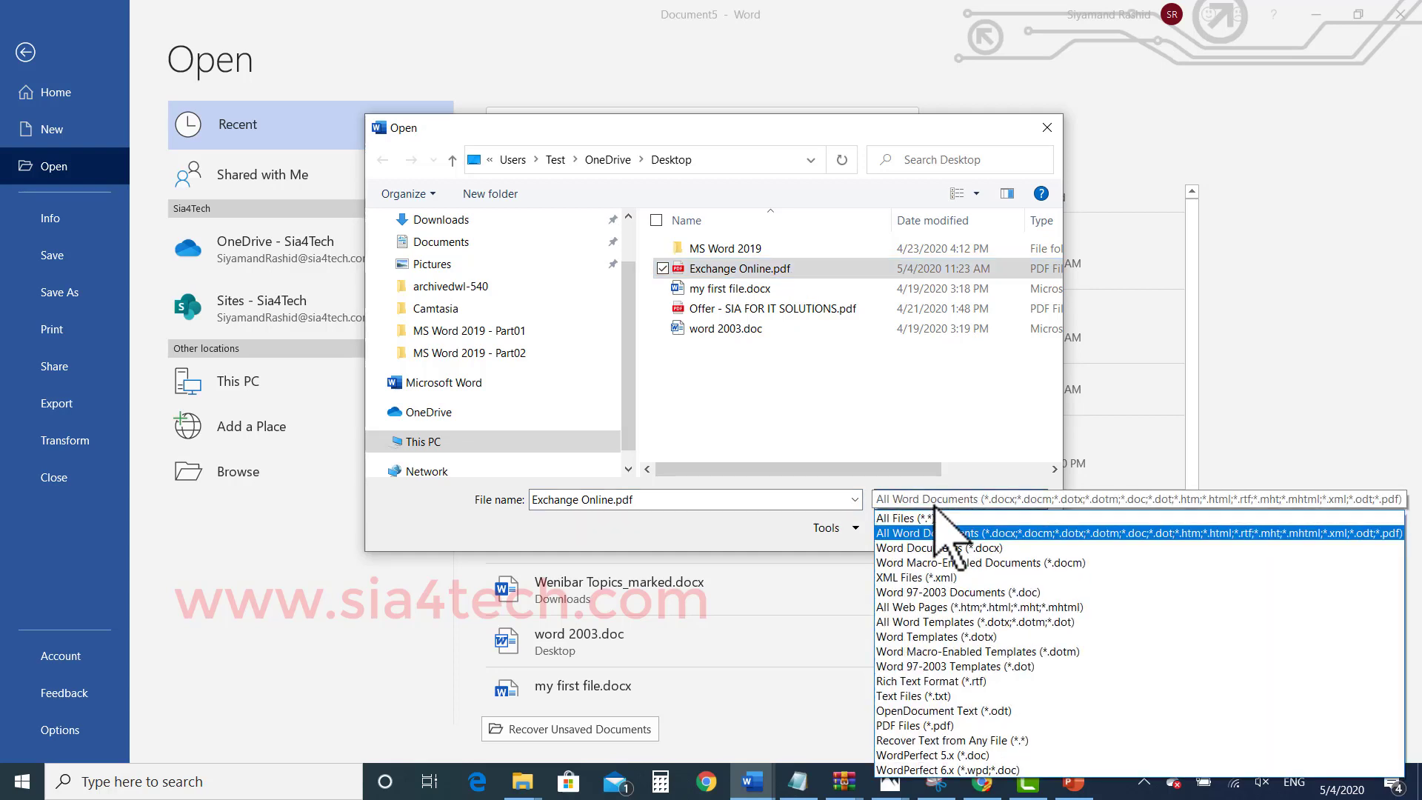
left_click(935, 519)
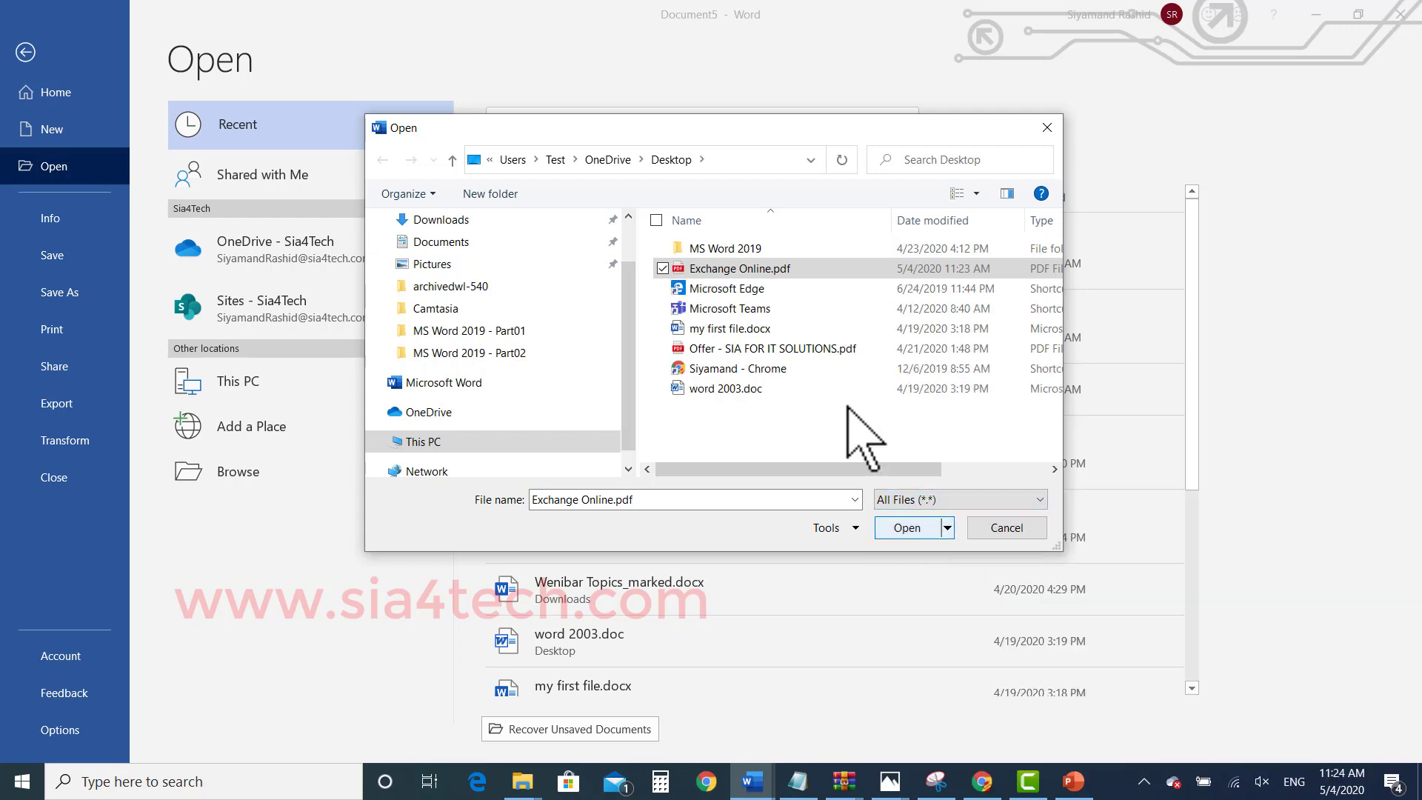
left_click(907, 528)
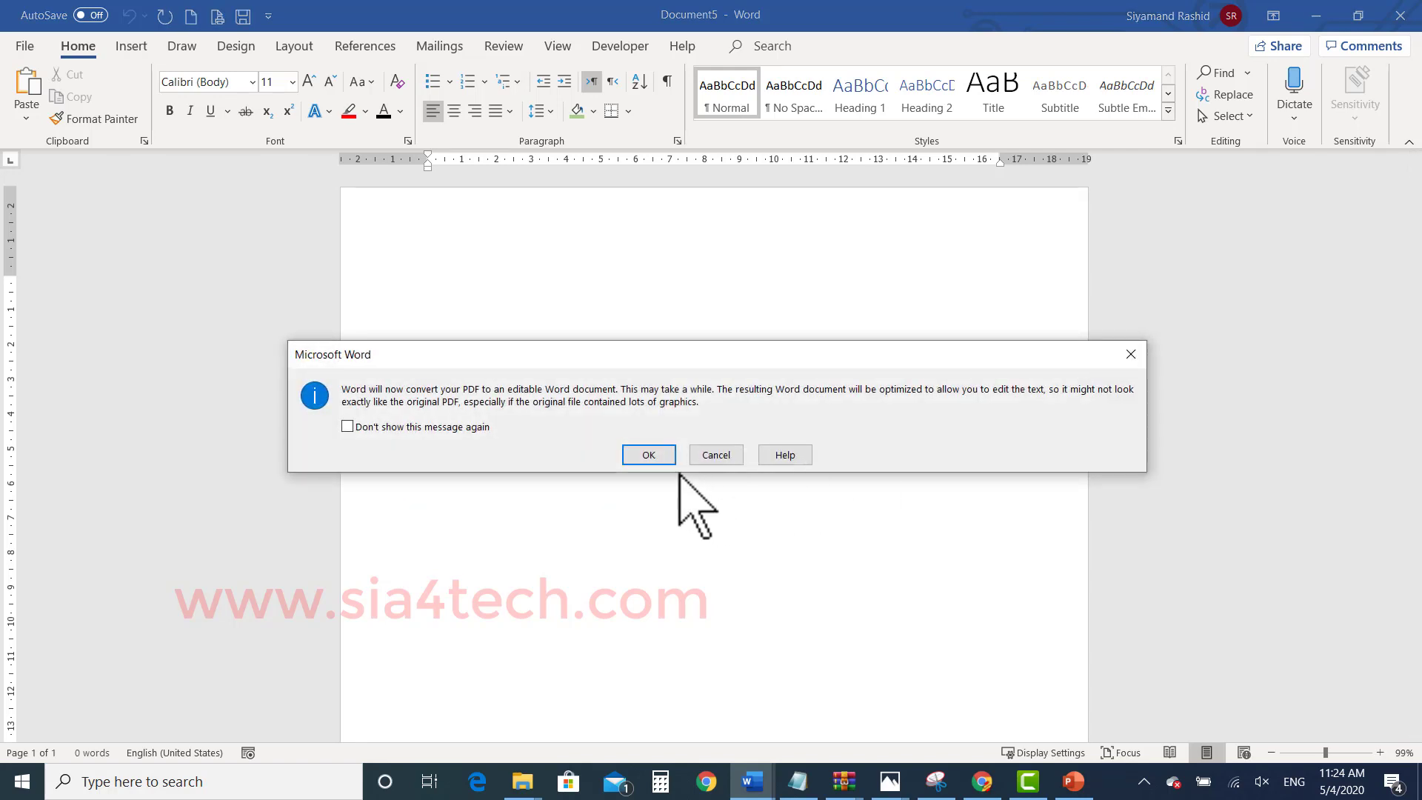
Step: Accept converting the PDF to an editable Word document and scroll through its pages
left_click(662, 458)
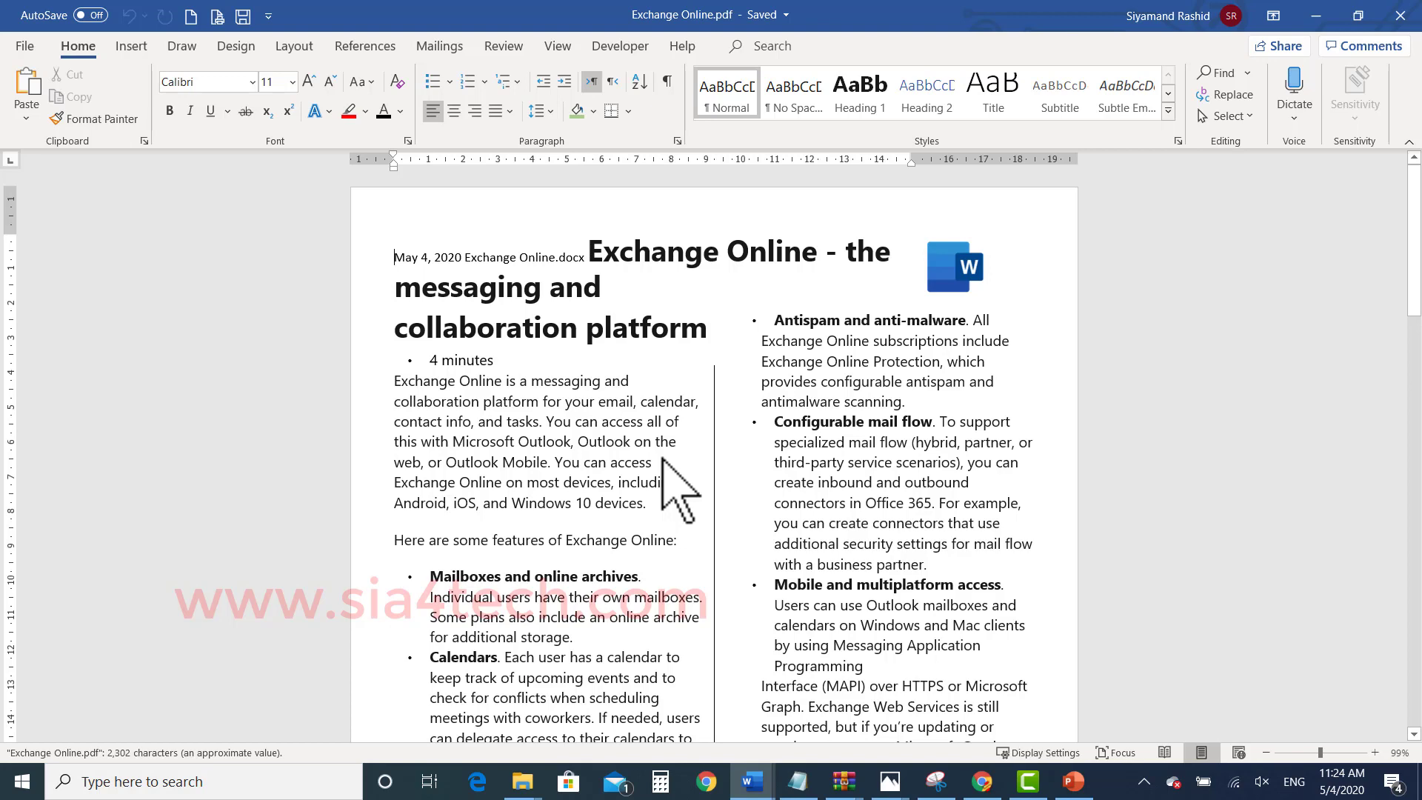
scroll(662, 458, "down", 14)
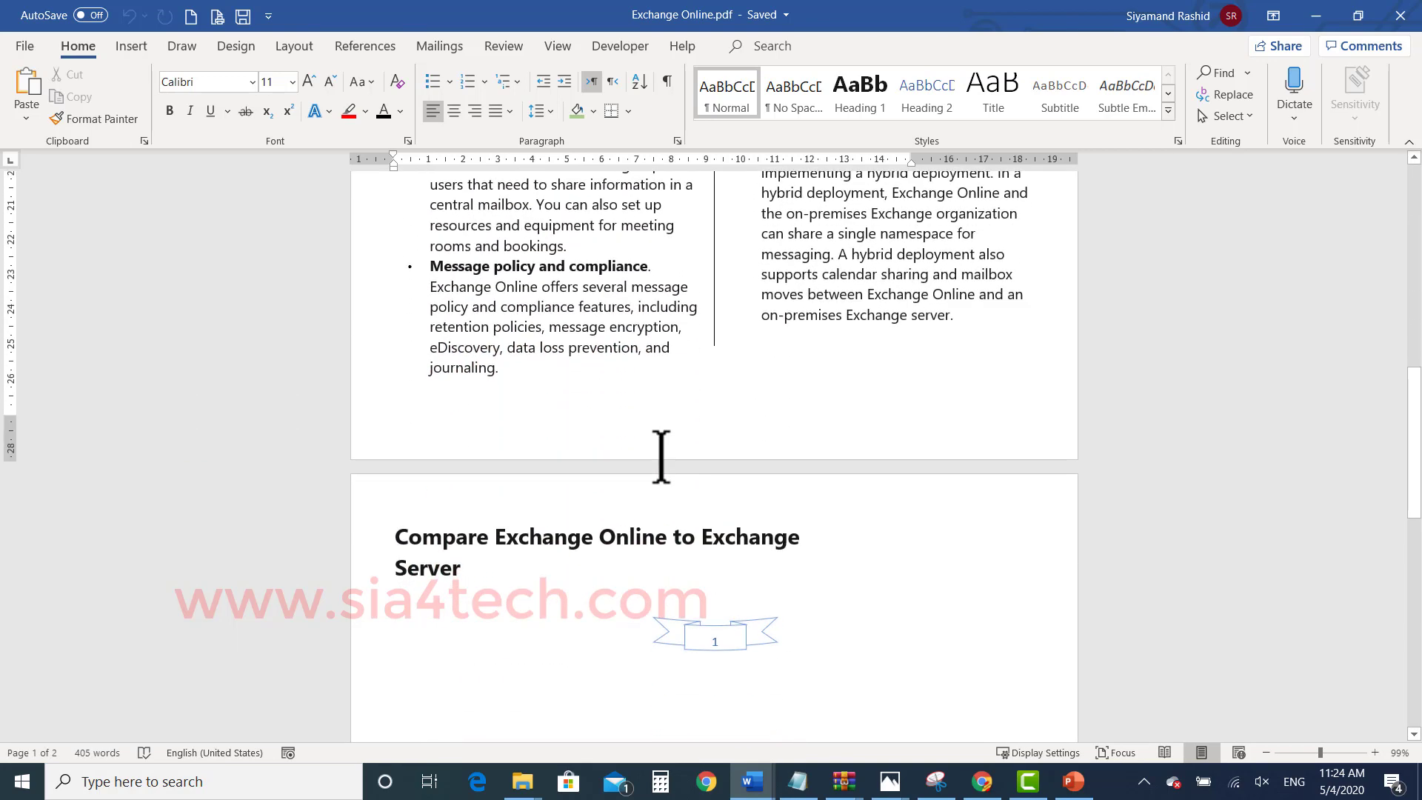
scroll(662, 458, "up", 8)
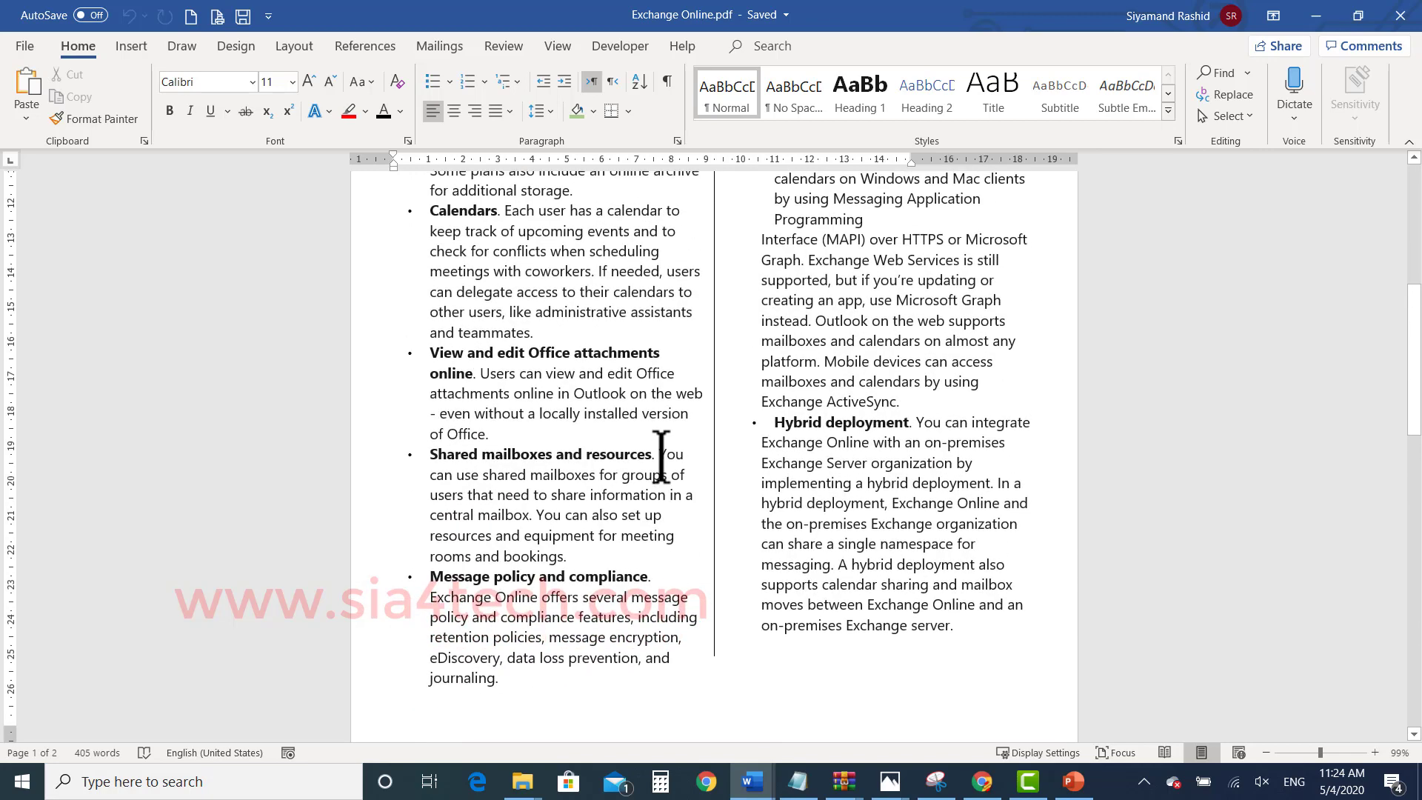
Step: Insert MySignature.png from the Pictures folder at the top of the Exchange Online document
left_click(138, 49)
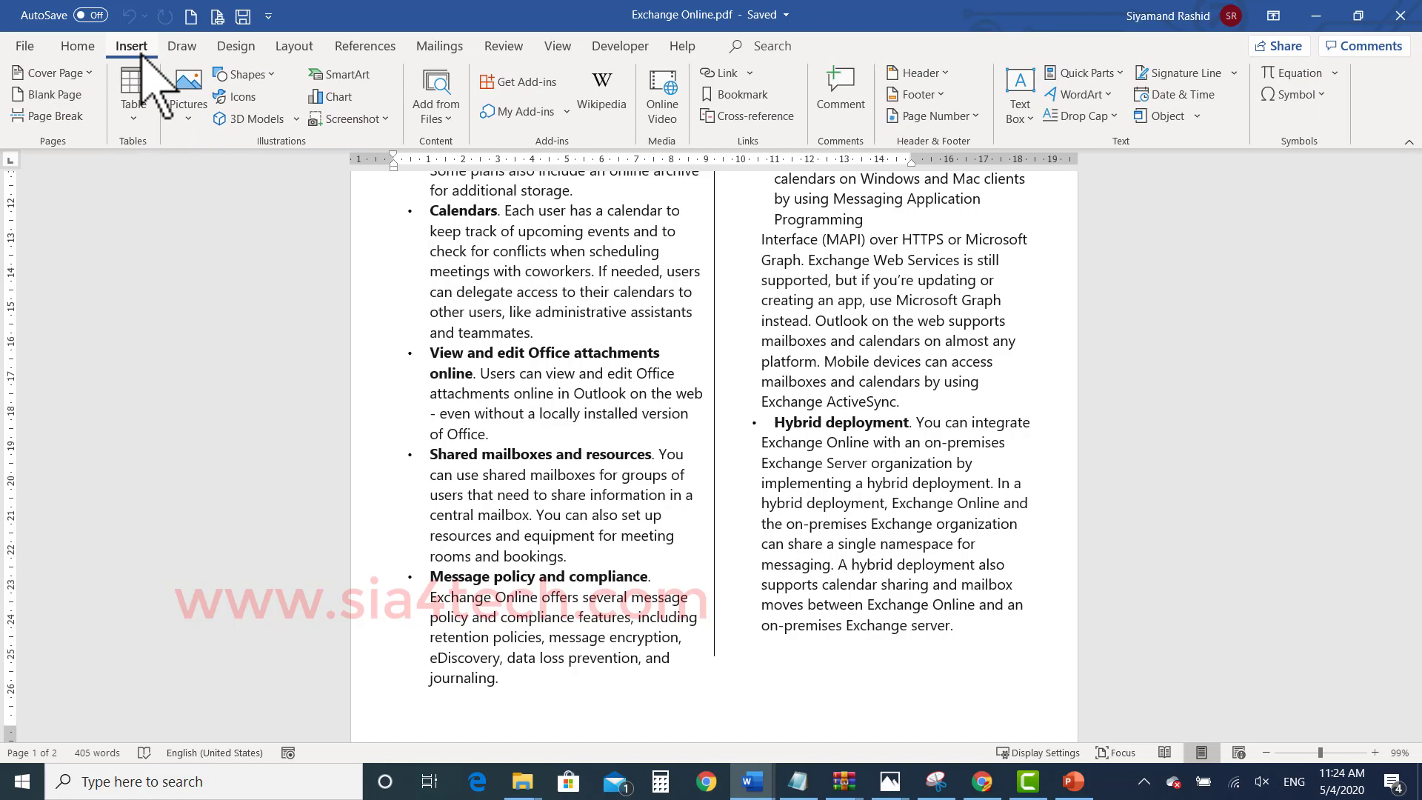
left_click(189, 117)
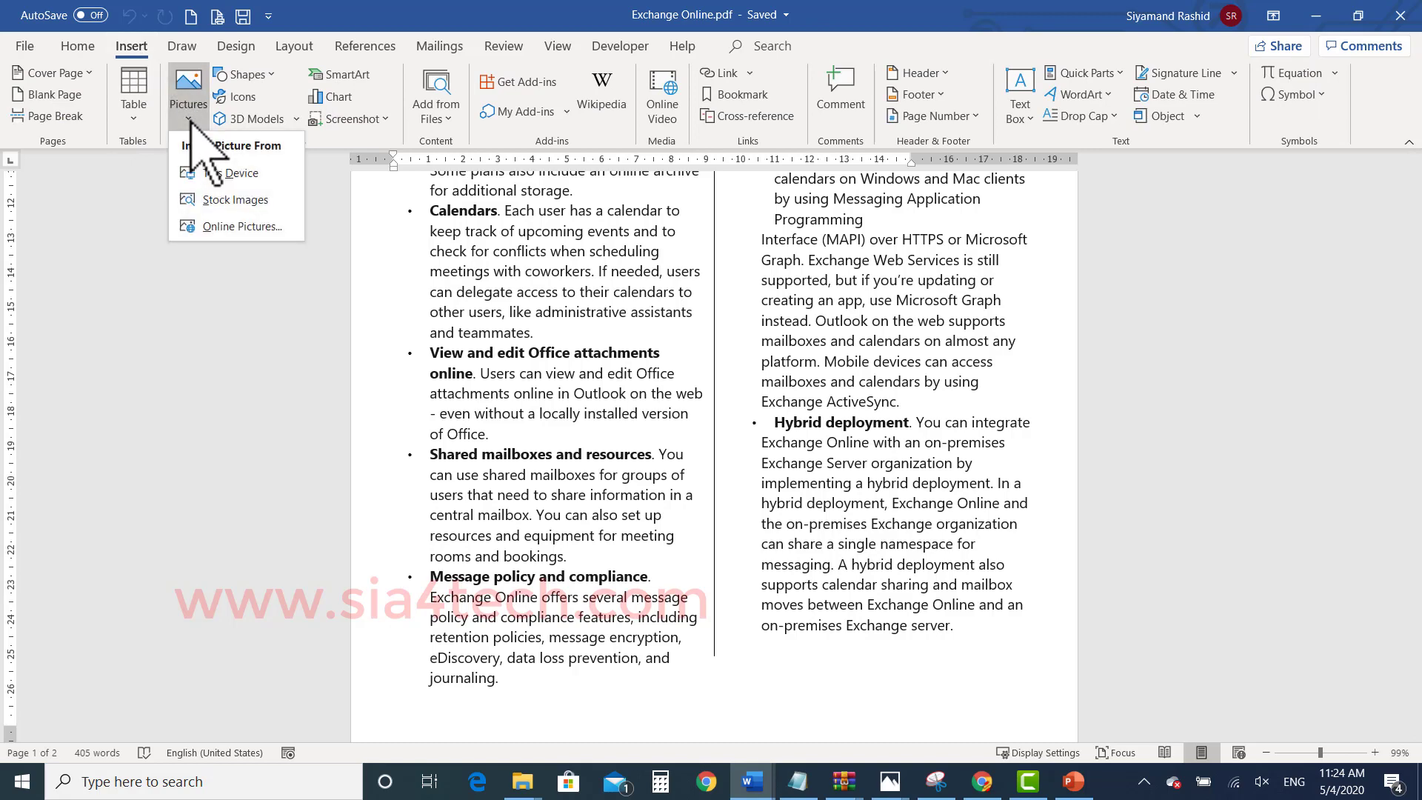
left_click(223, 174)
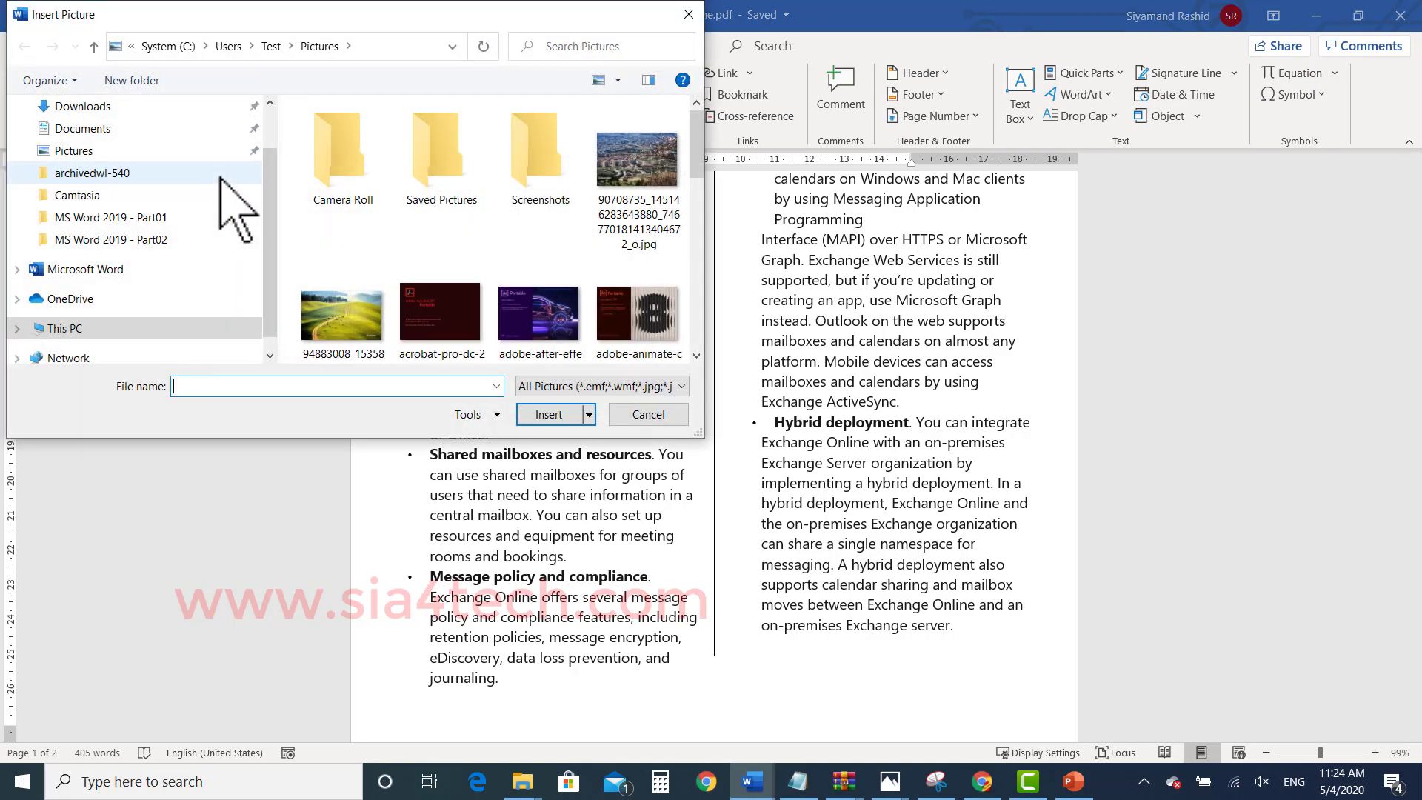
key("m")
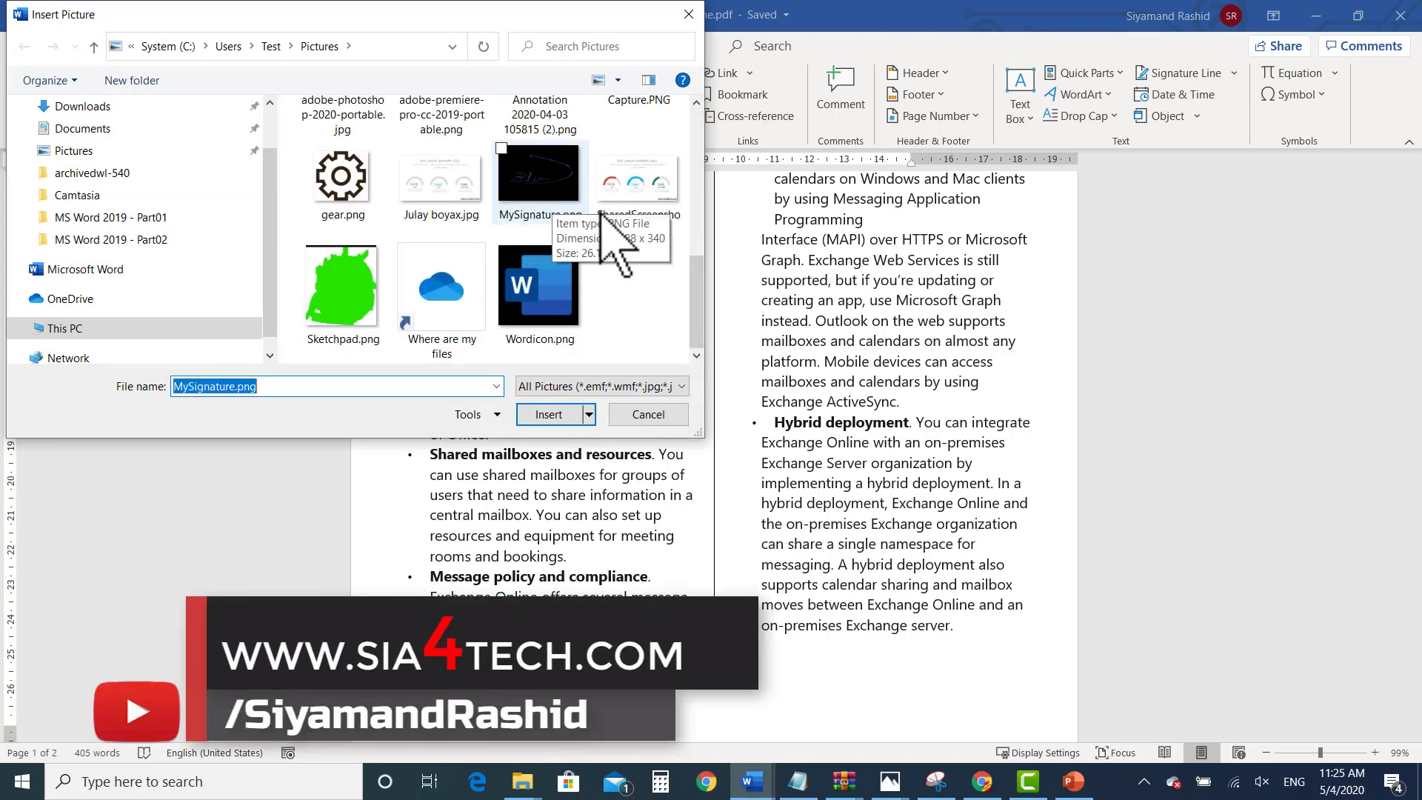
left_click(549, 191)
left_click(552, 415)
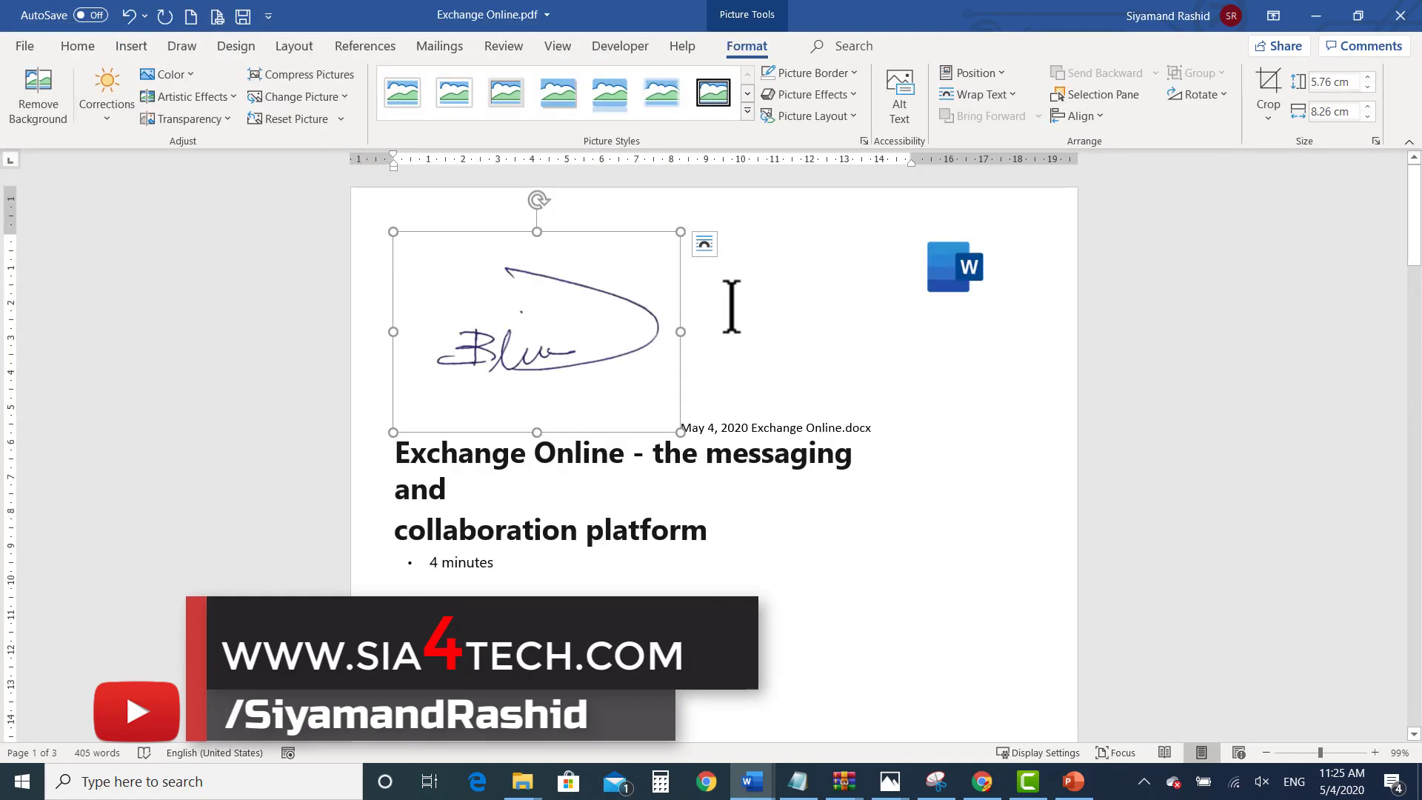
Step: Set the signature's wrapping to In Front of Text and drag it over the right-column text
left_click(705, 243)
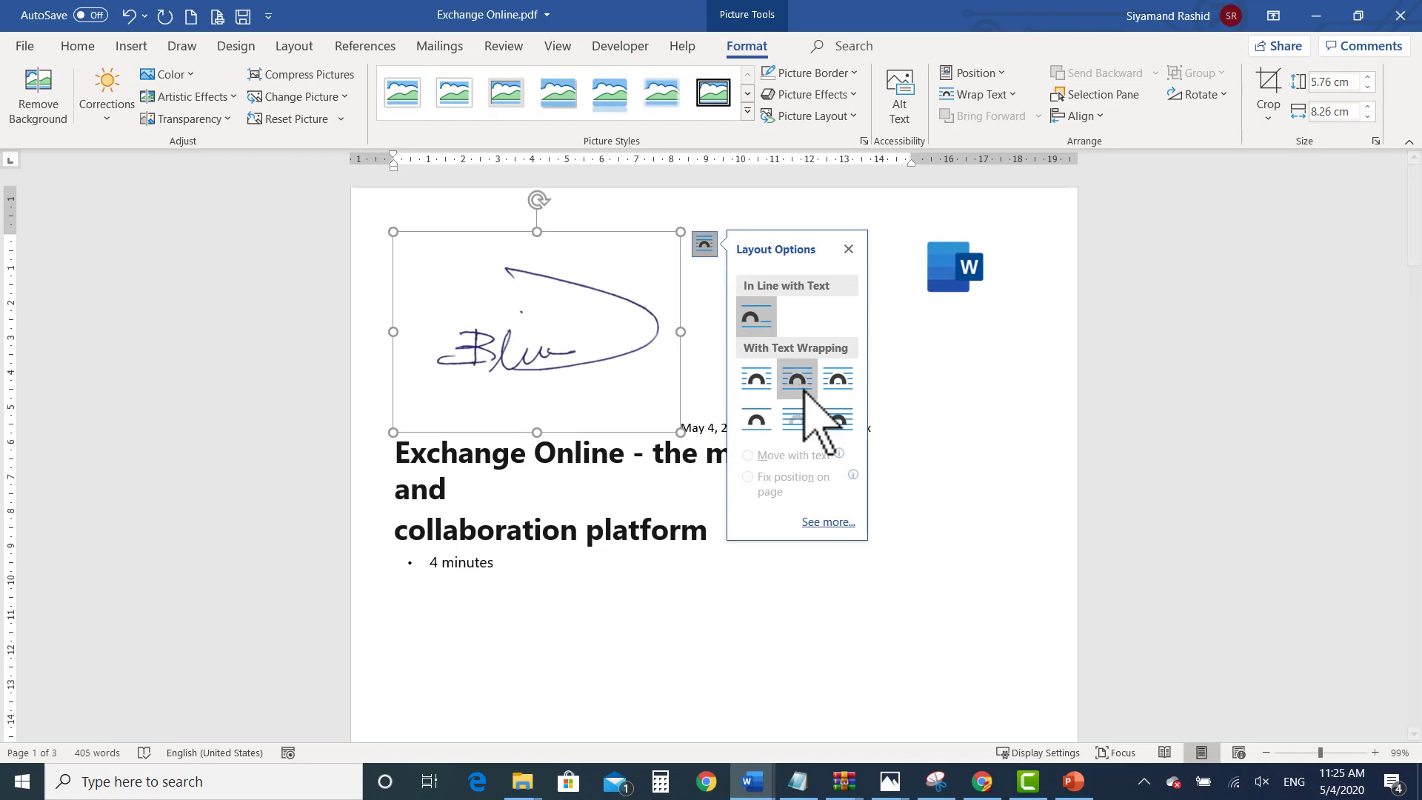
left_click(838, 420)
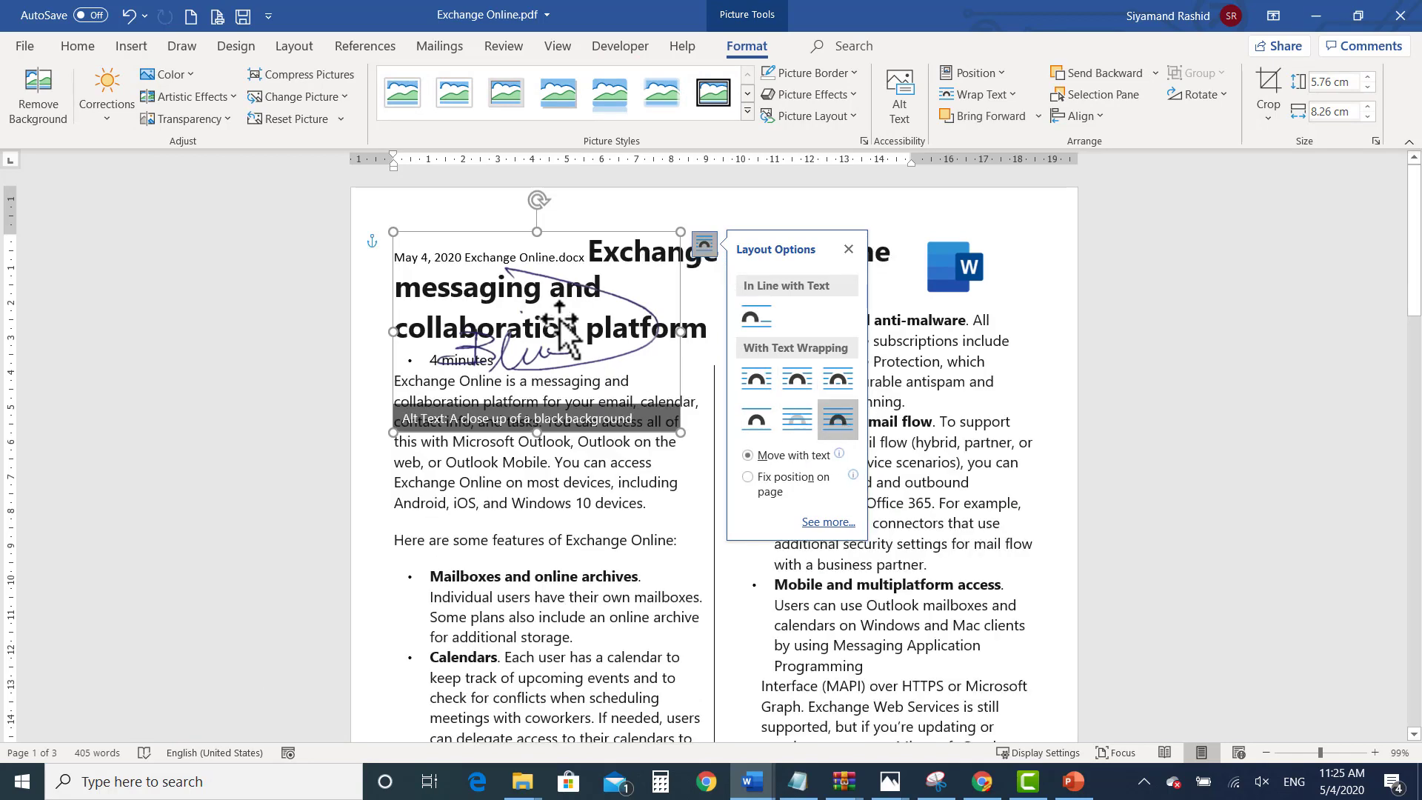
scroll(779, 388, "up", 1)
left_click_drag(779, 388, 908, 419)
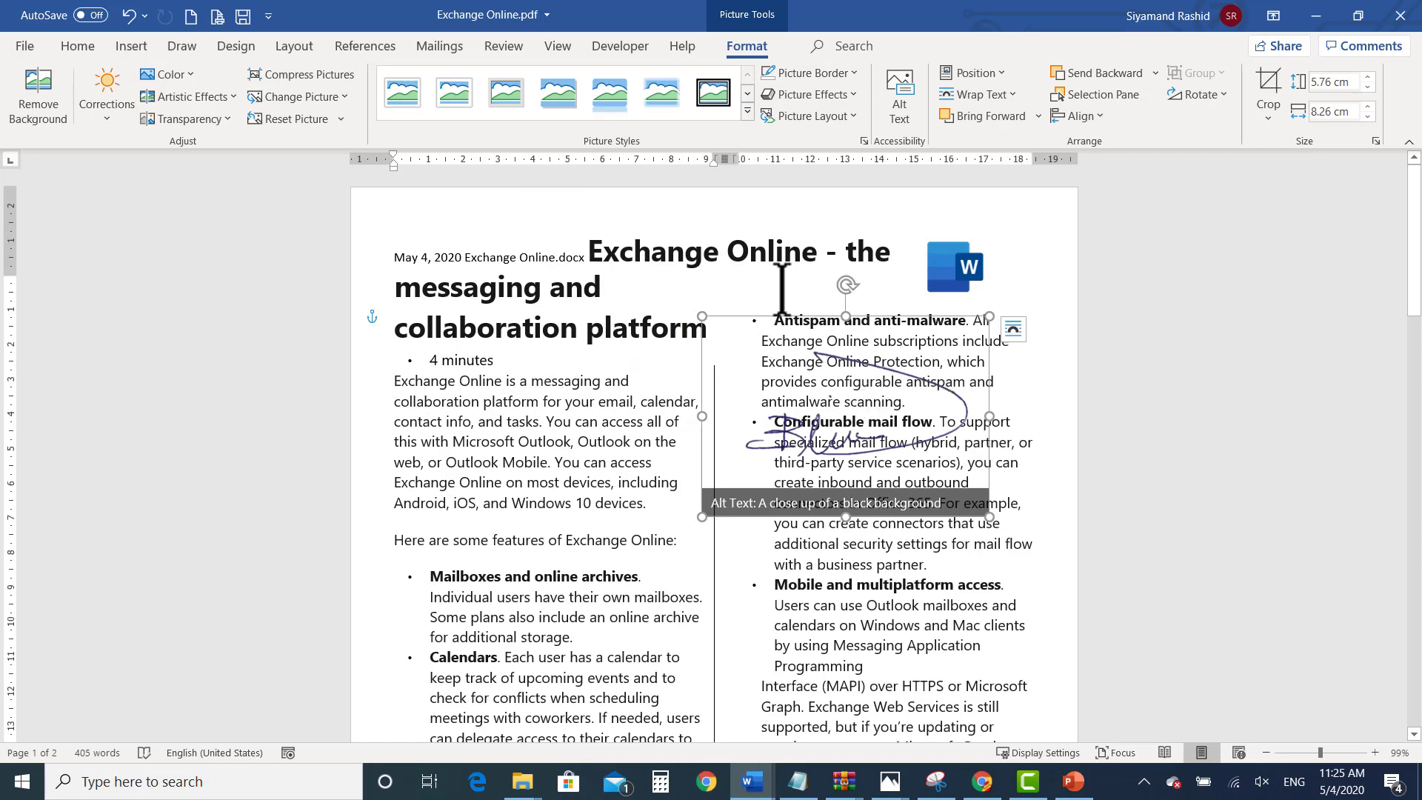
Step: Tilt the signature, move it lower right, and shrink it to 5.03 × 7.22 cm
left_click_drag(854, 286, 819, 338)
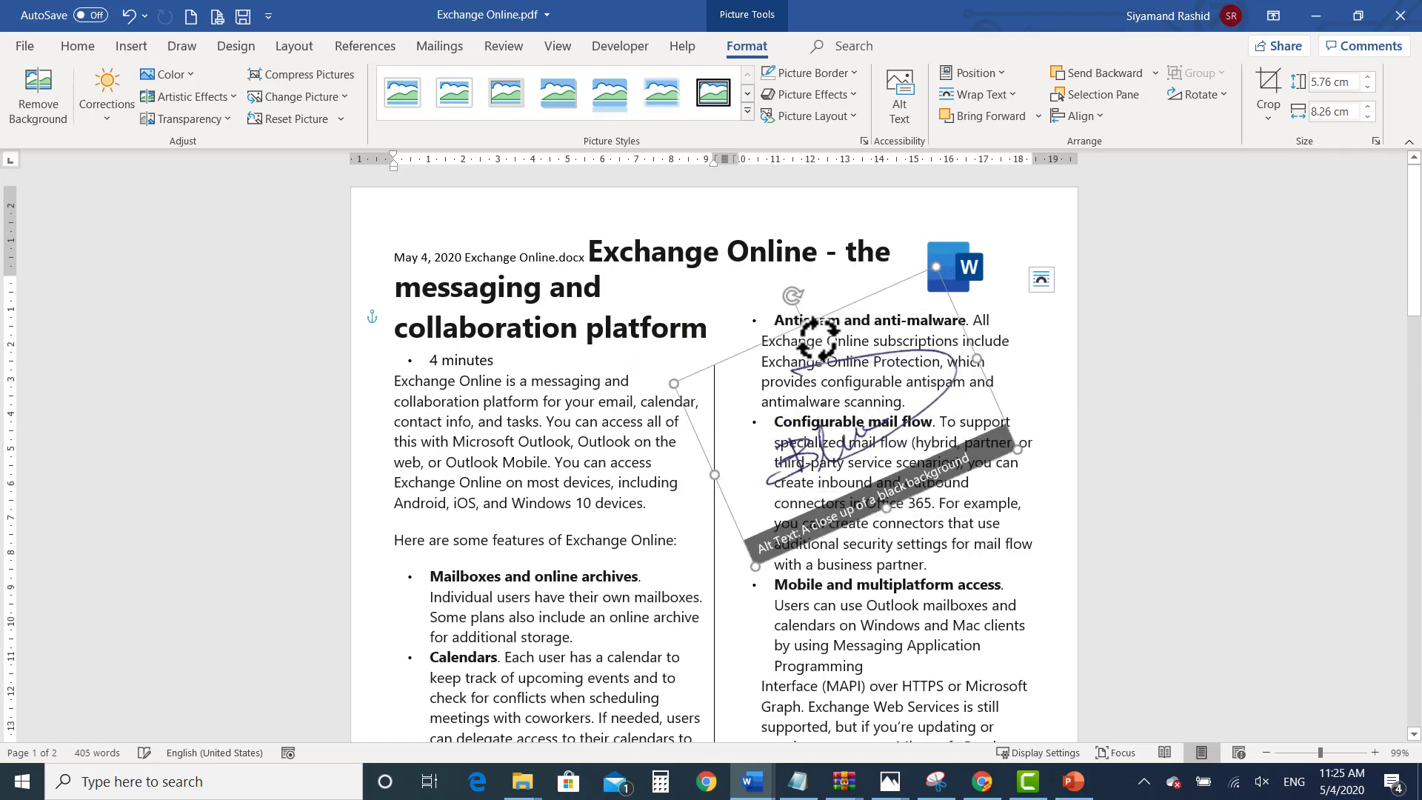
left_click(949, 644)
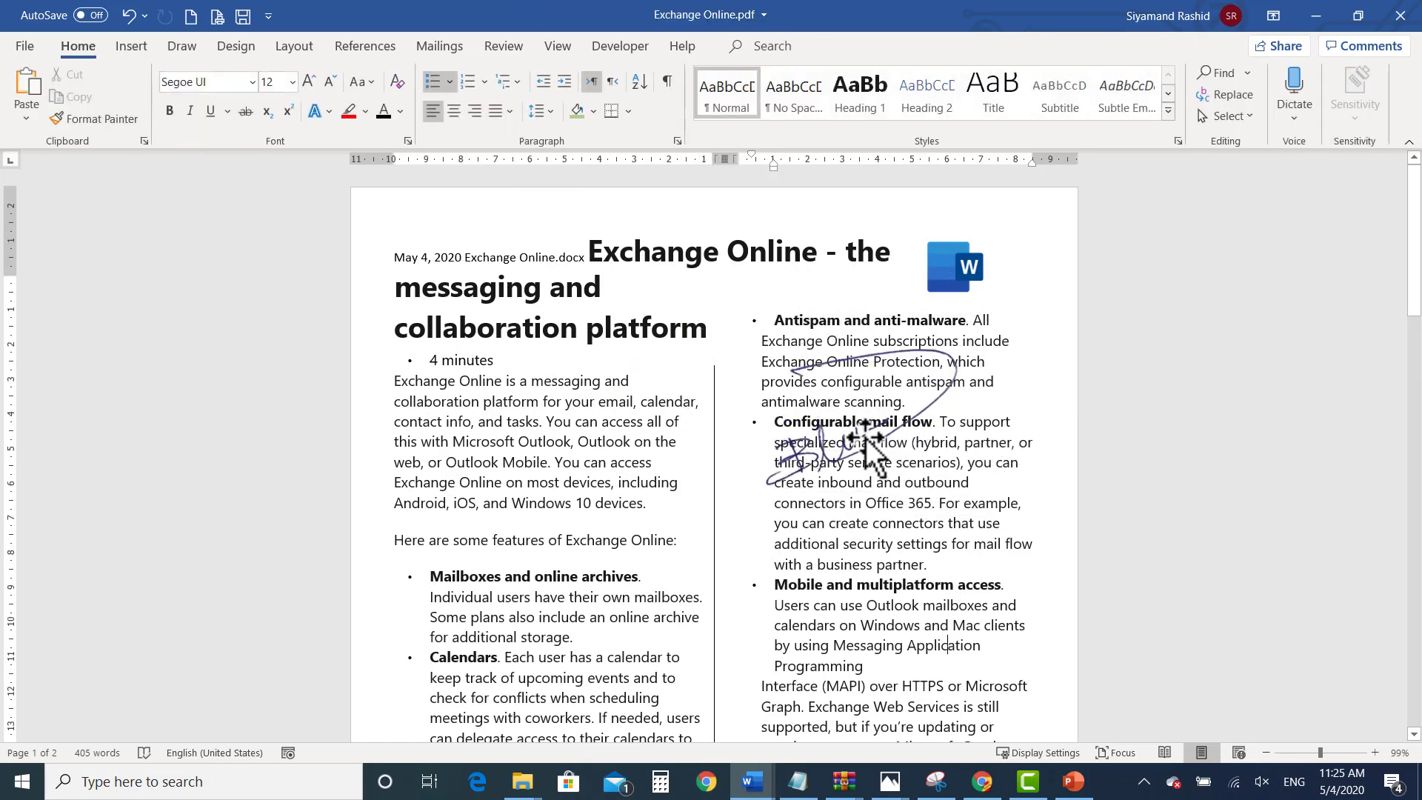
left_click_drag(866, 438, 906, 519)
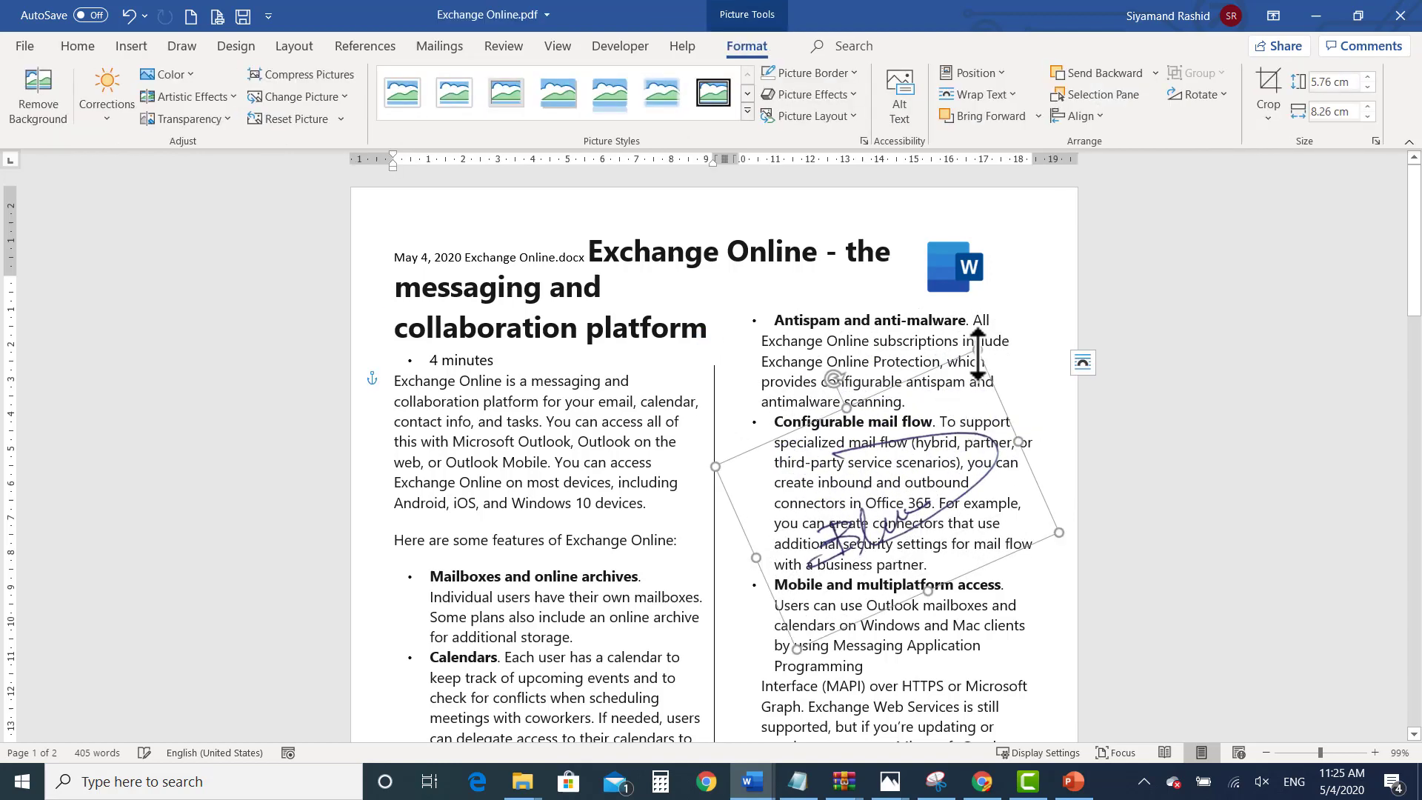
mouse_move(978, 353)
left_mouse_down()
mouse_move(955, 387)
mouse_move(744, 430)
left_mouse_up()
scroll(966, 413, "down", 3)
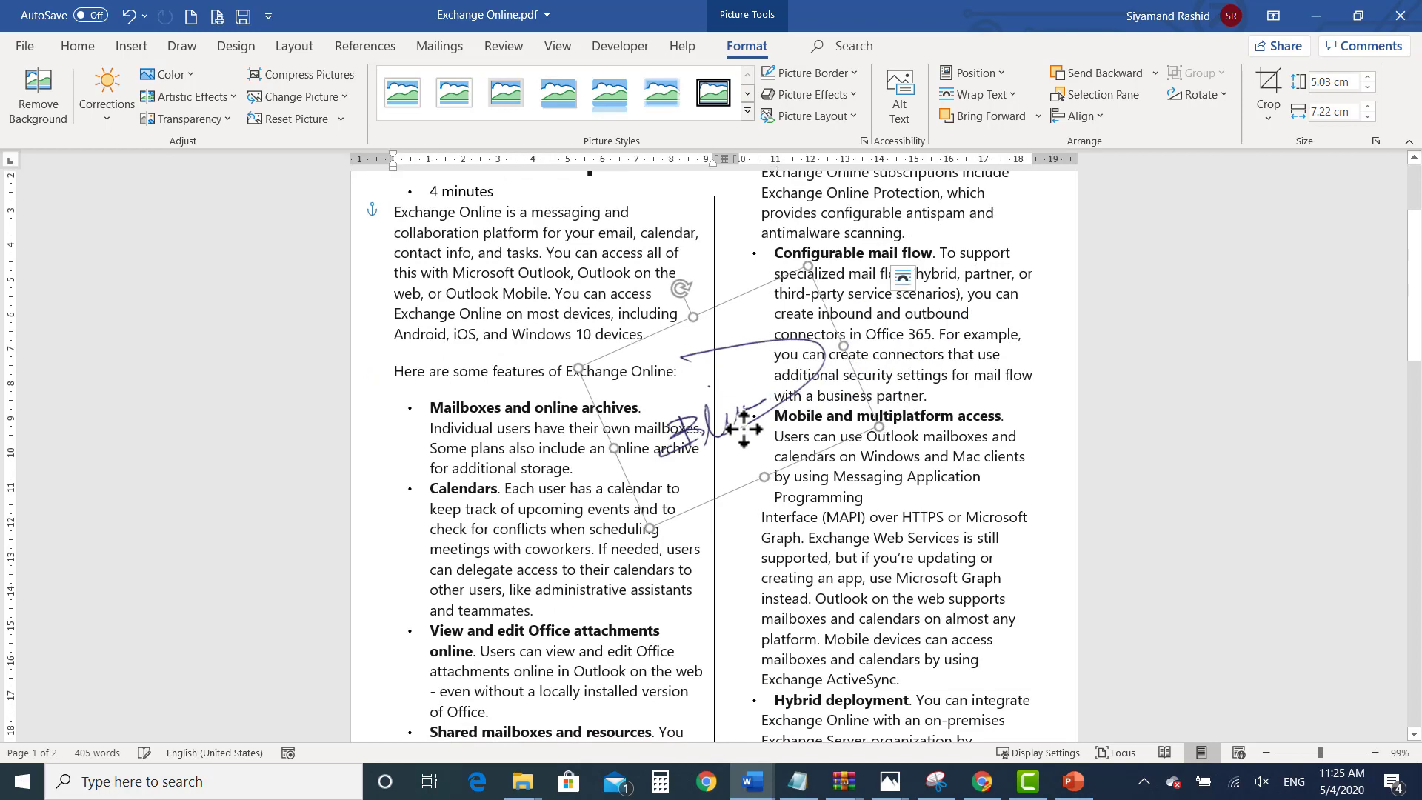
Step: Export the signed document as a PDF named 'Exchange Online s'
left_click(847, 540)
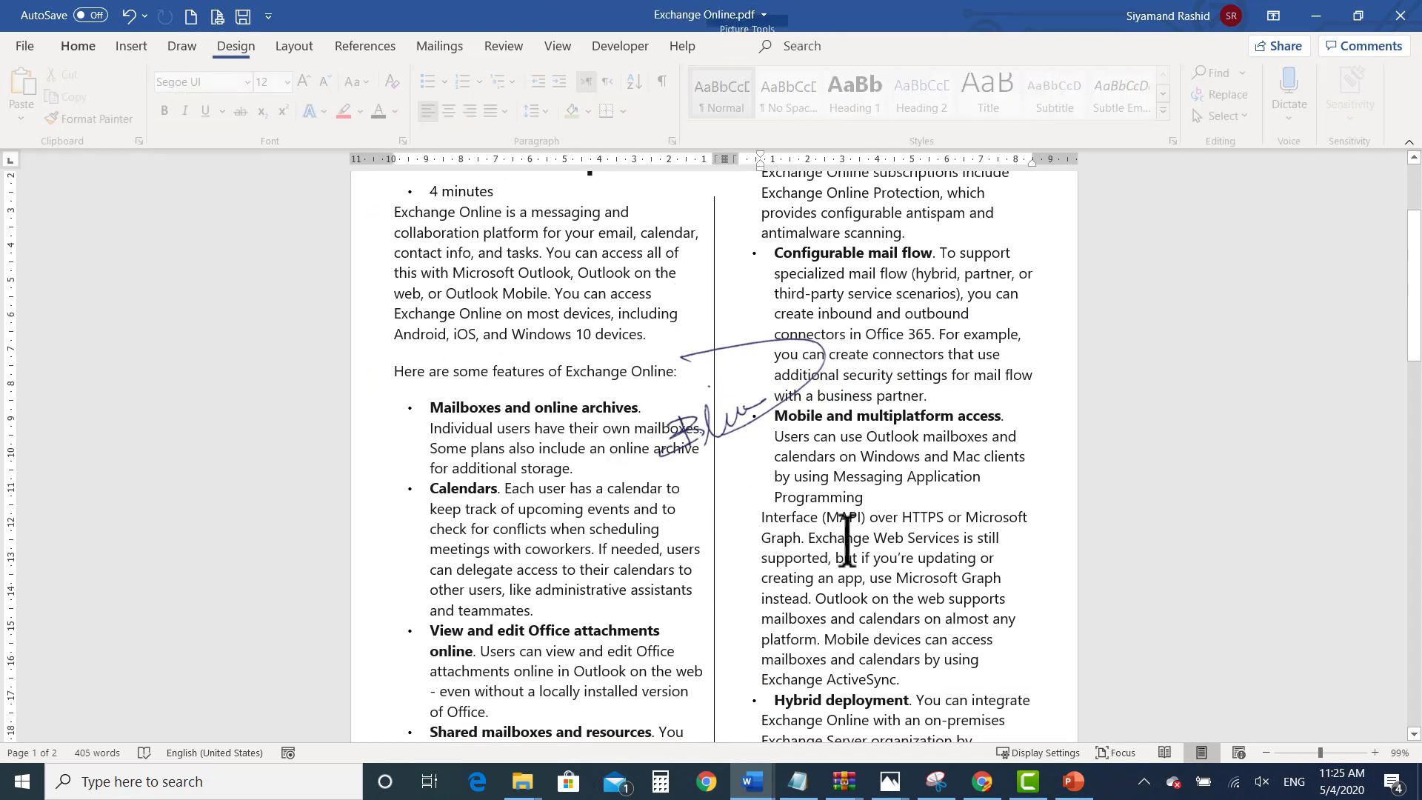
left_click(25, 45)
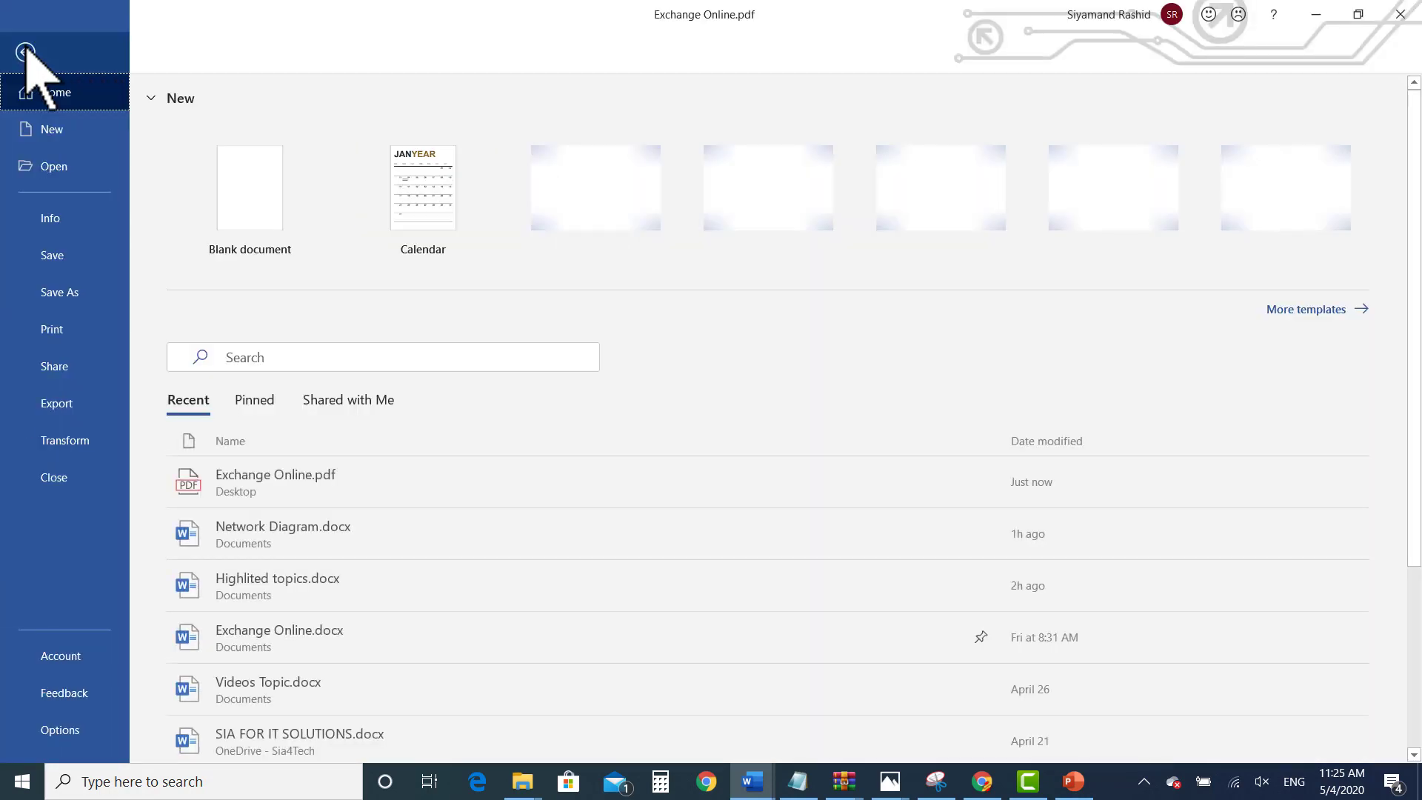
left_click(106, 402)
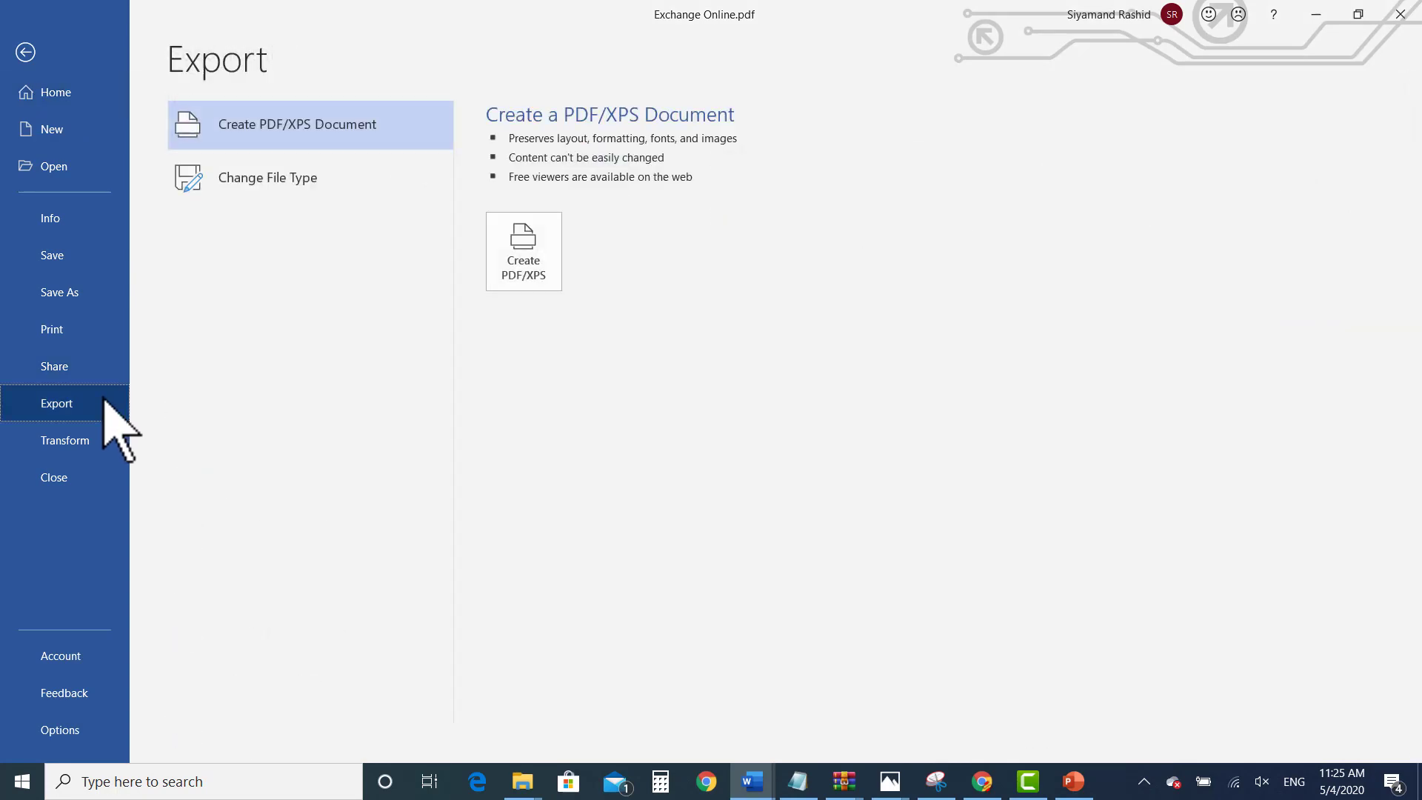
left_click(540, 251)
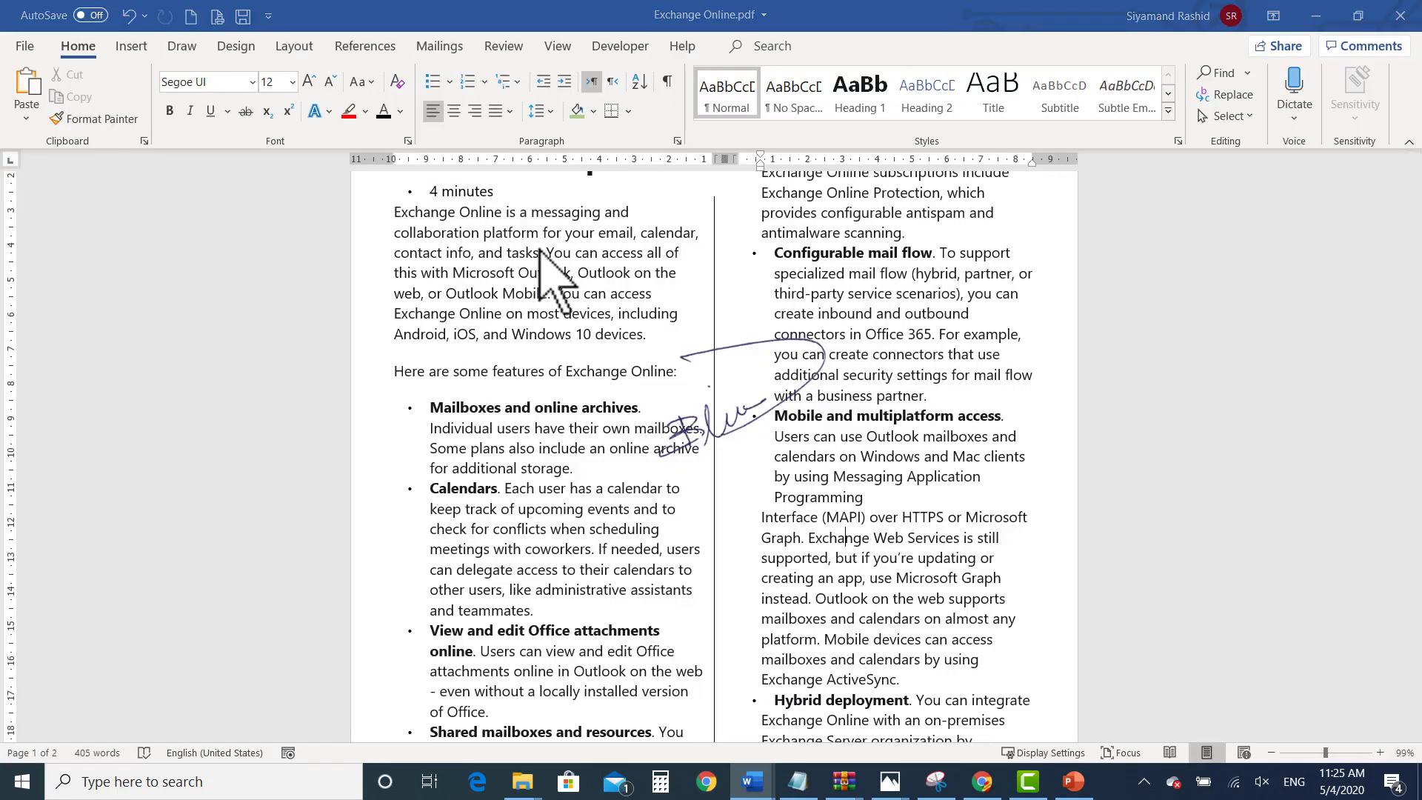
left_click(286, 345)
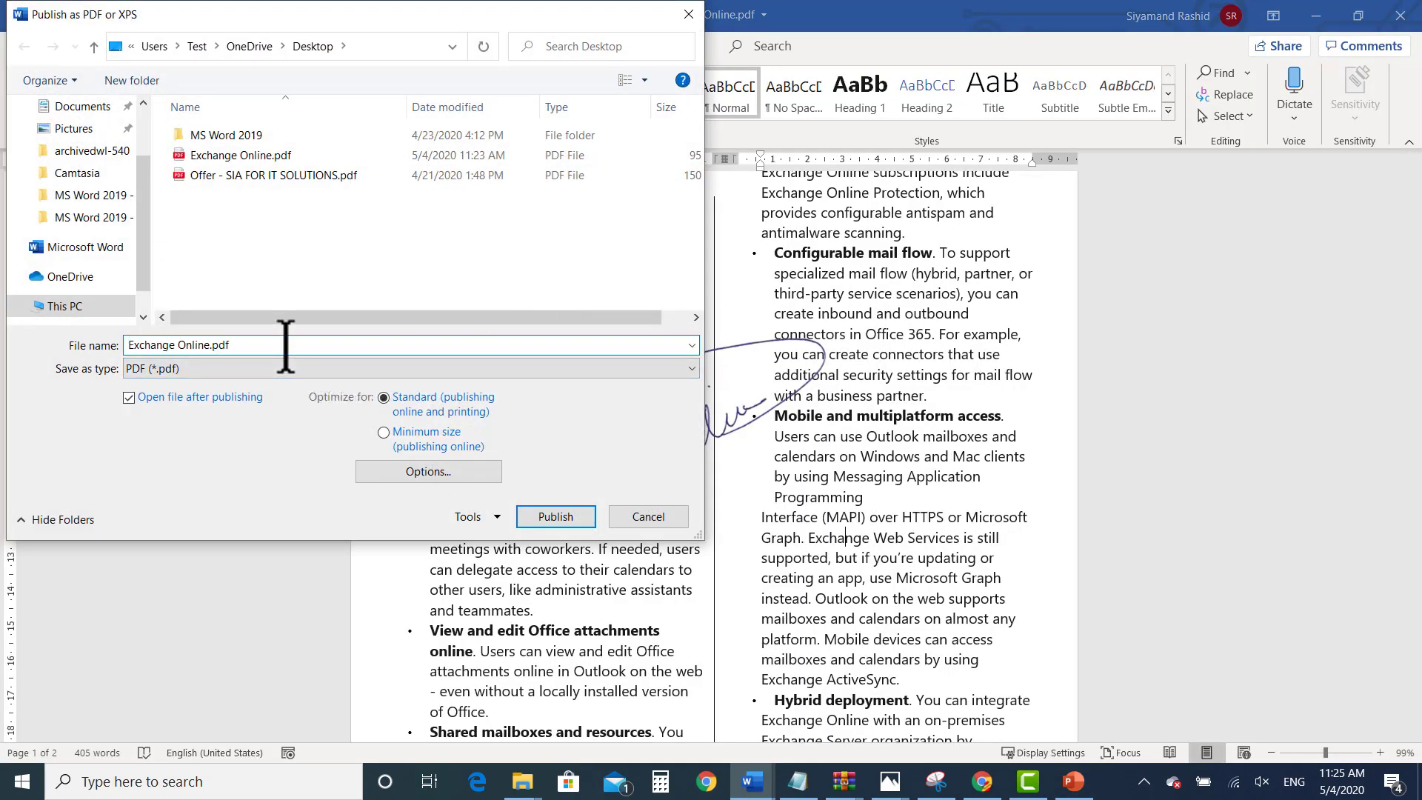
key("BackSpace")
key("BackSpace")
key("BackSpace")
type("s")
key("Return")
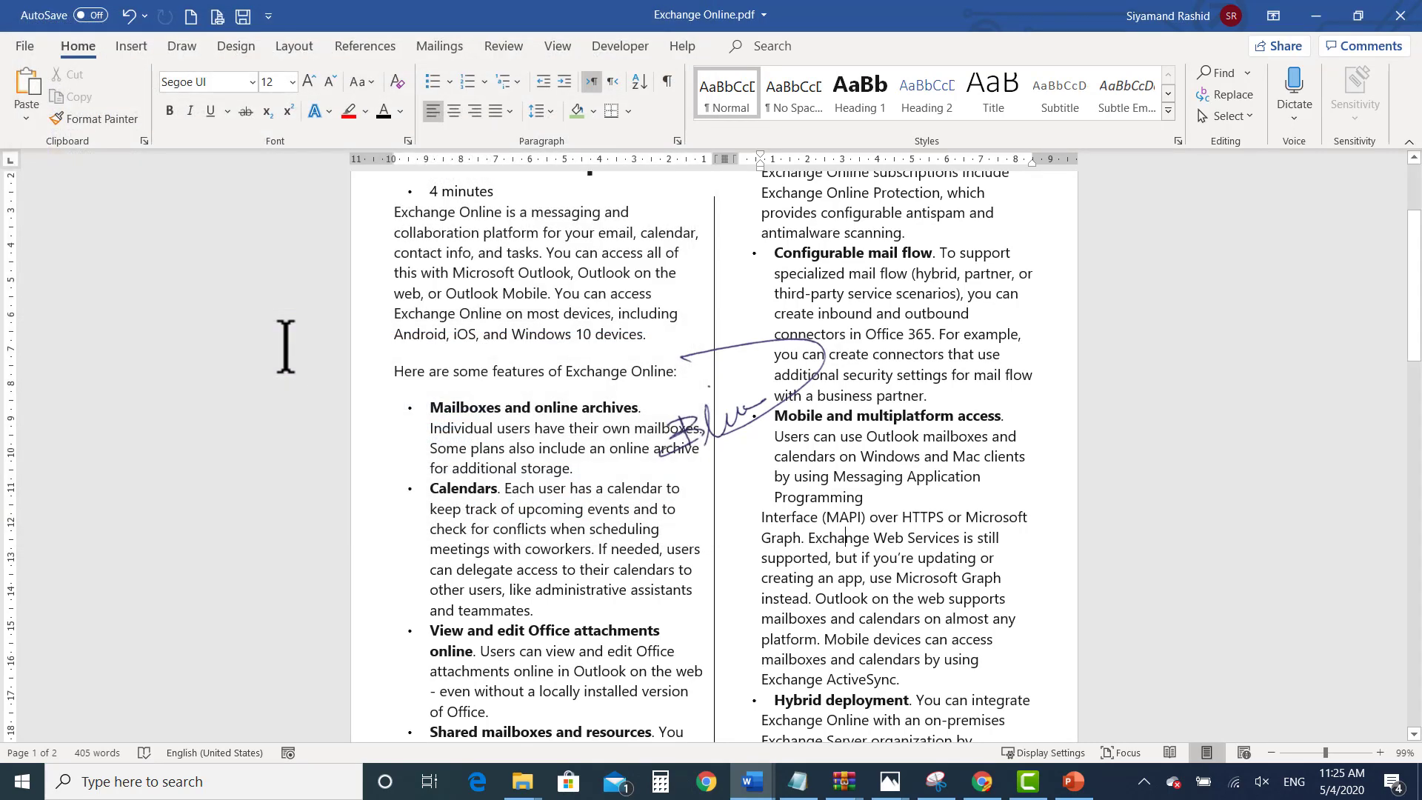